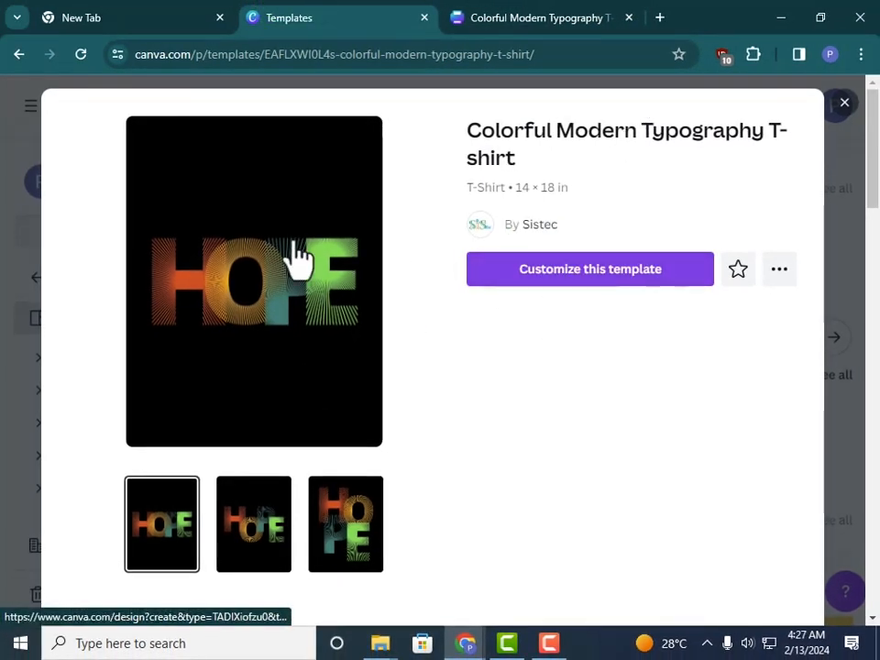
Switch to the Colorful Modern Typography T-shirt design and delete all four letters of HOPE from the page
click(579, 18)
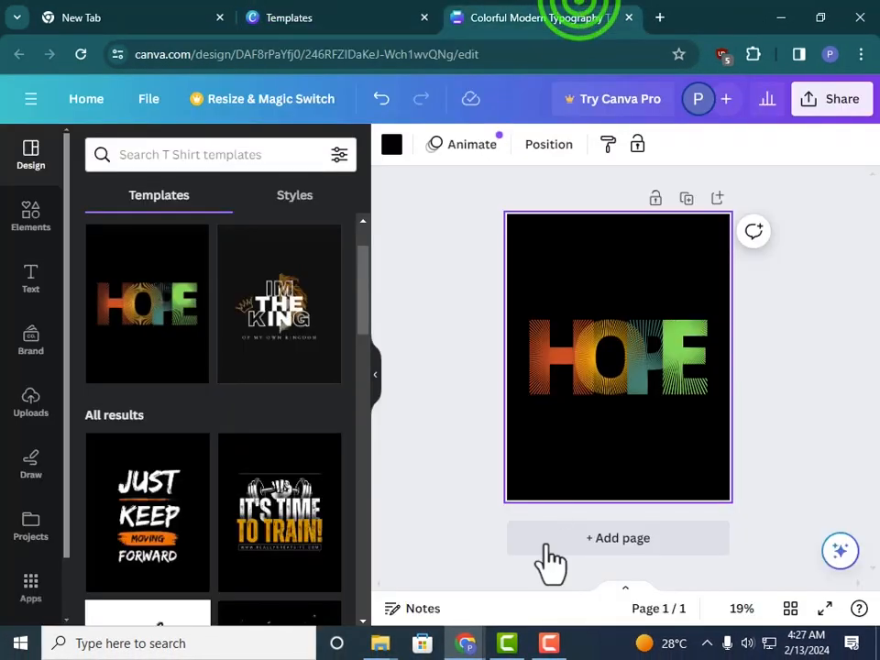
click(568, 376)
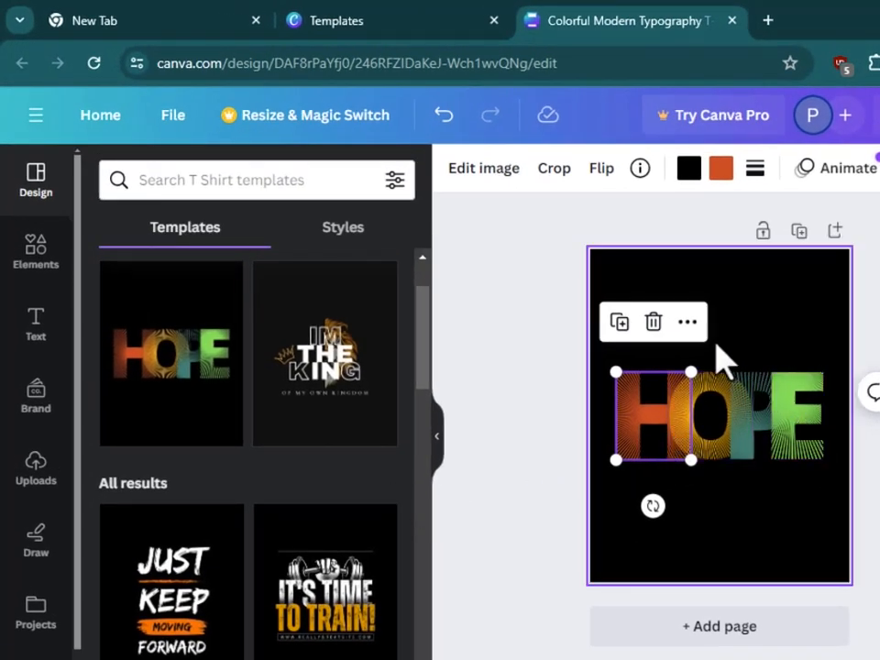
click(653, 322)
click(691, 417)
click(711, 321)
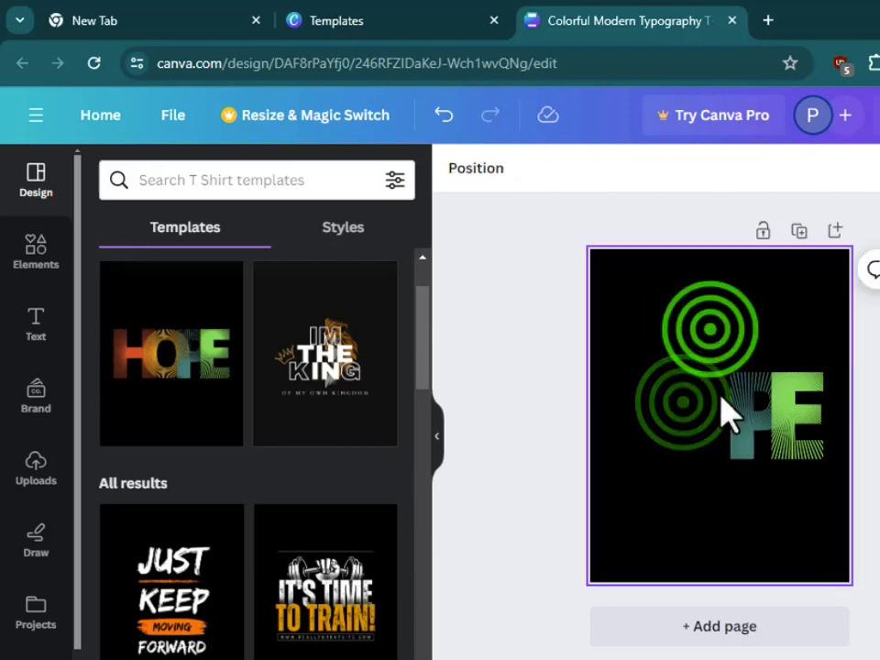
click(772, 403)
click(761, 322)
click(793, 431)
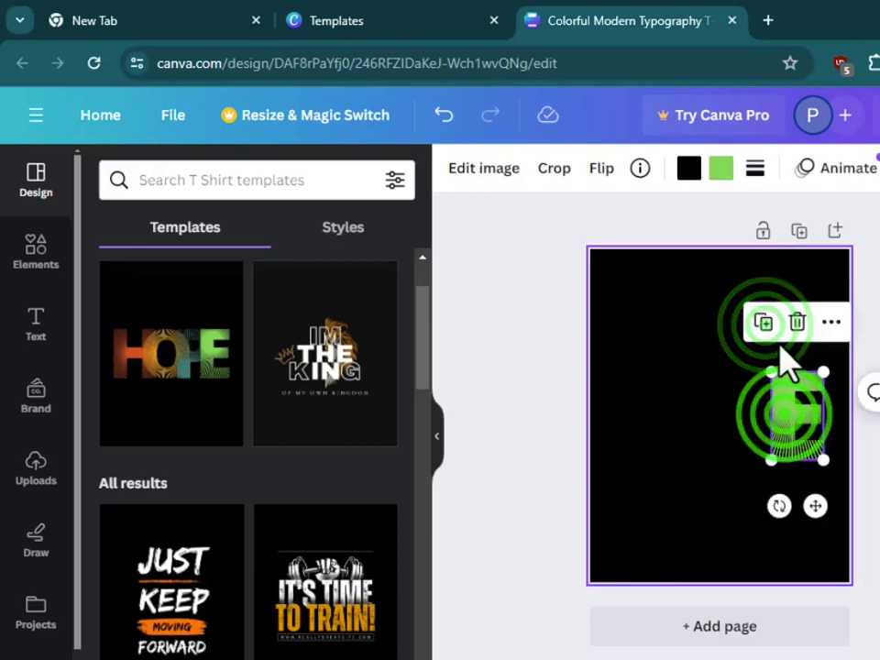
click(797, 323)
Change the empty page's background color to the medium gray default solid color
click(758, 535)
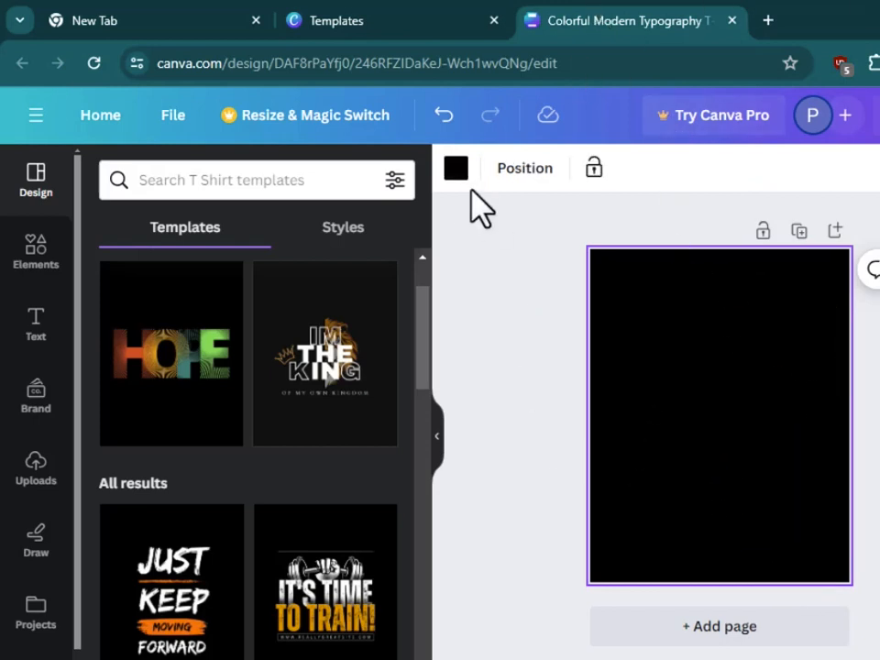
click(454, 170)
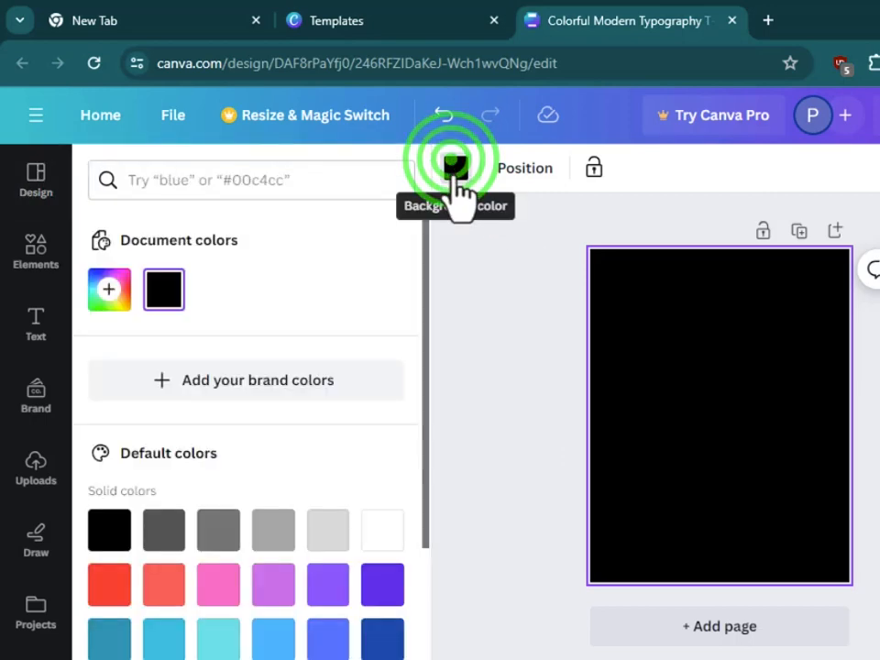
click(212, 531)
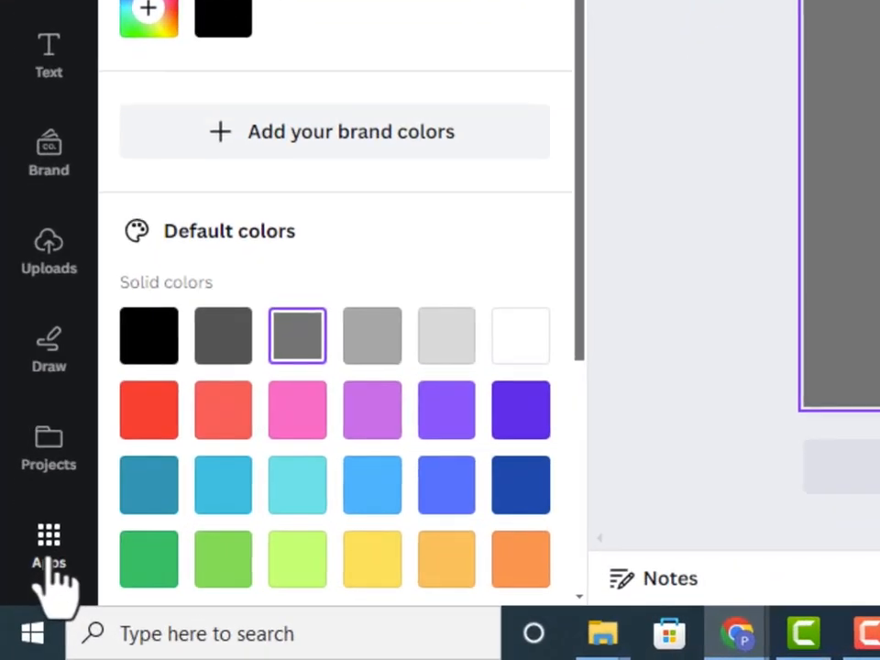
Search the Canva apps for "type" and open the TypeCraft app
click(46, 557)
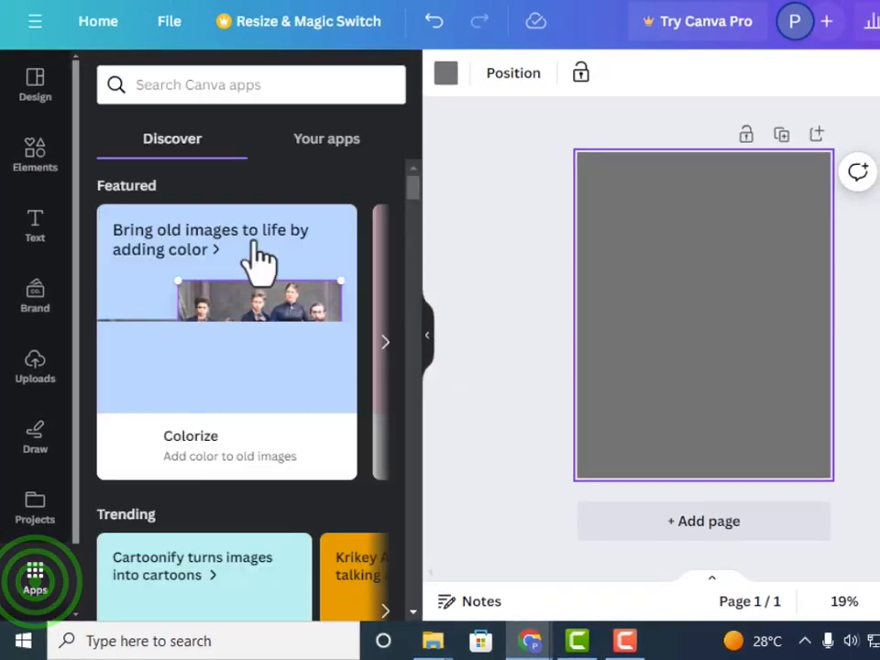
click(268, 86)
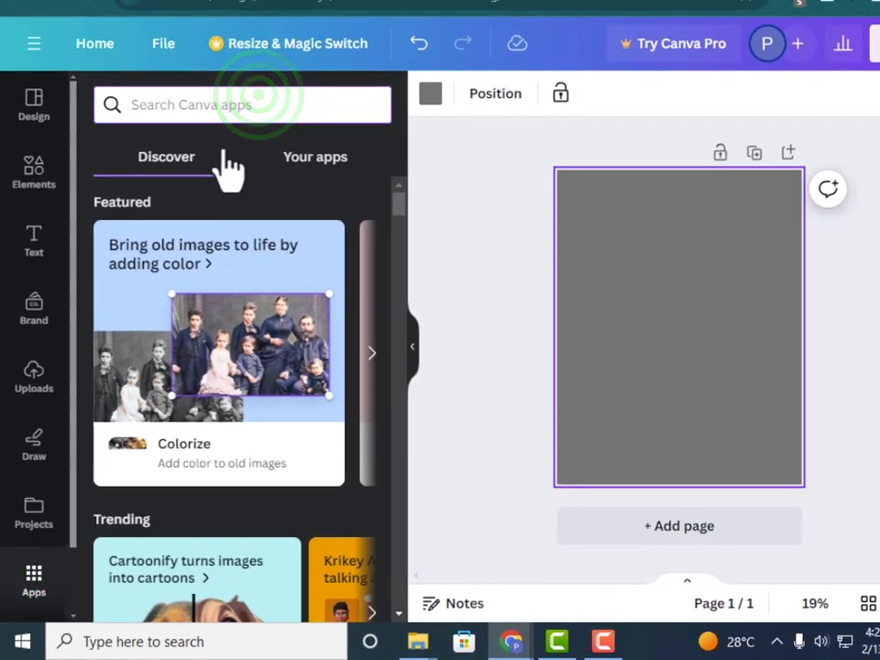
text(type)
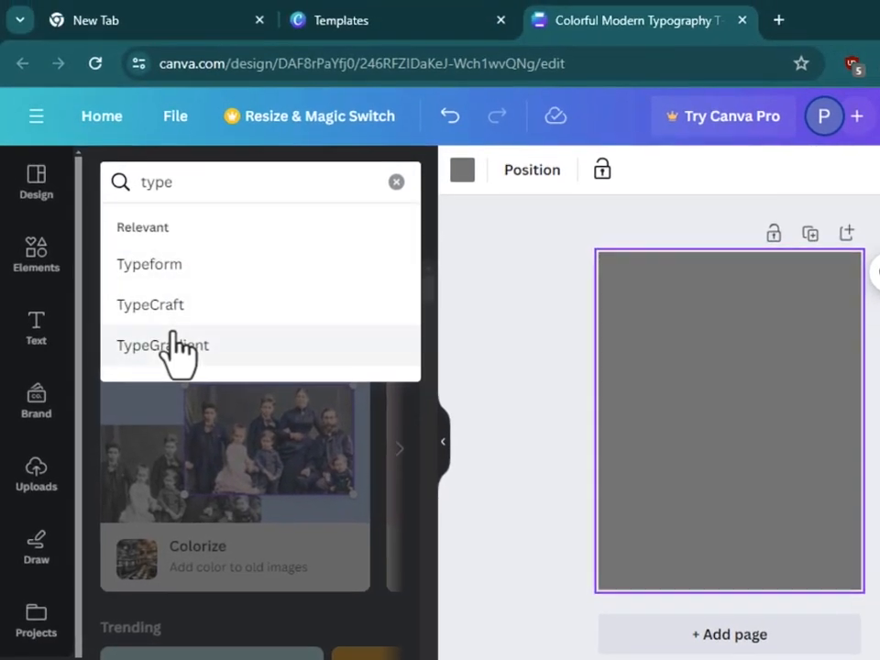
click(158, 307)
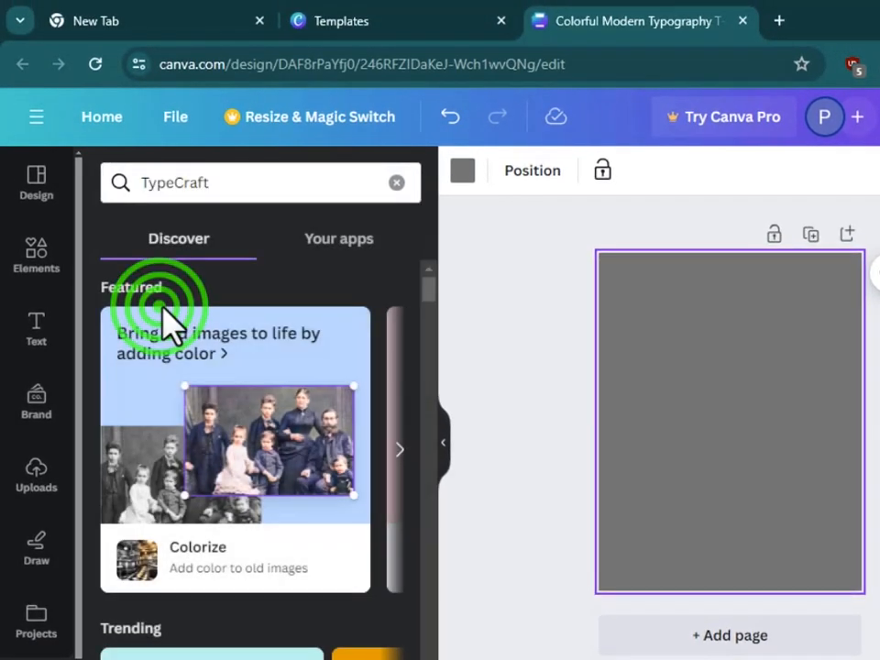
click(124, 246)
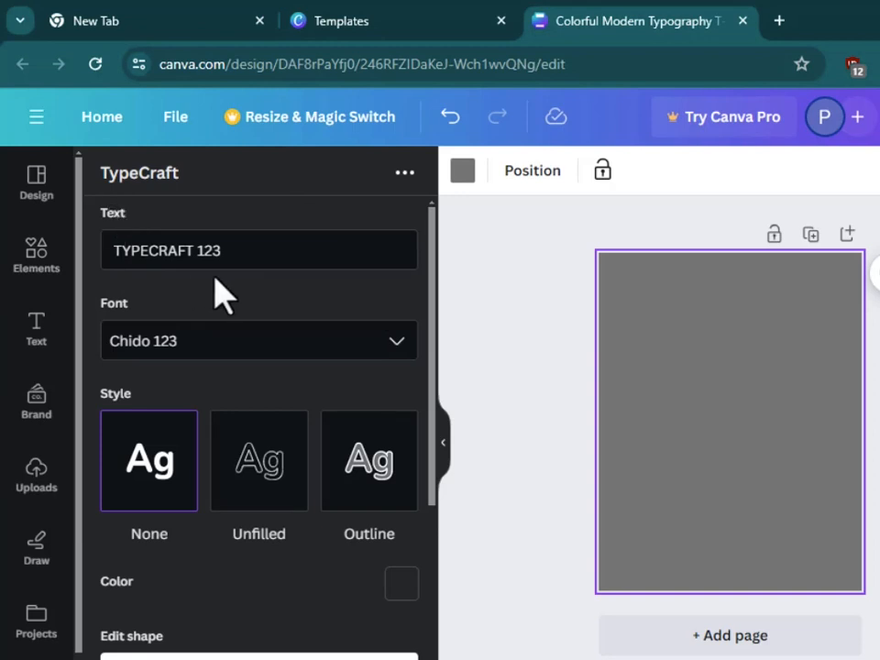
Set the TypeCraft text to "d" and its font to Rust Spurs 123
drag(220, 256, 102, 256)
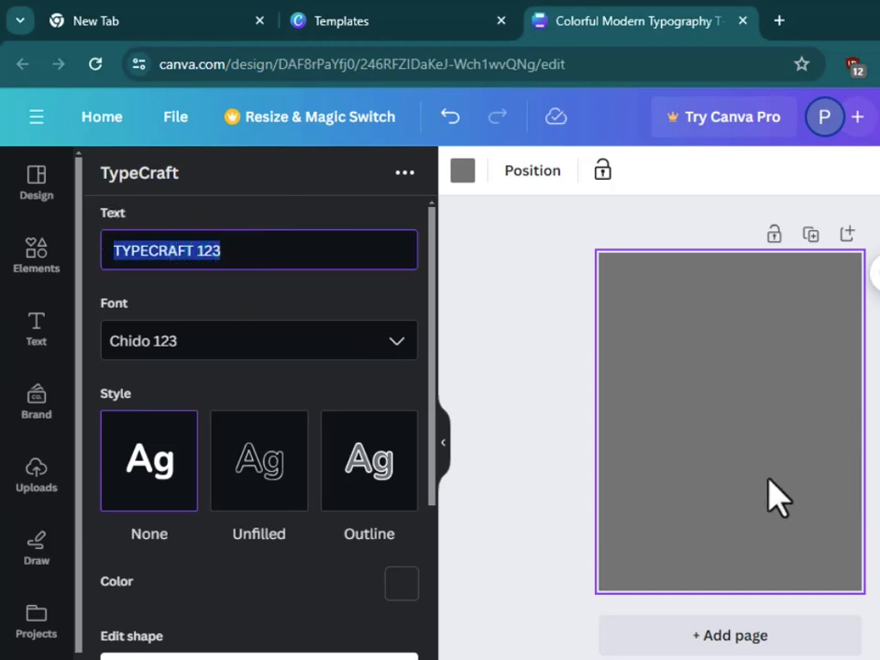
text(d)
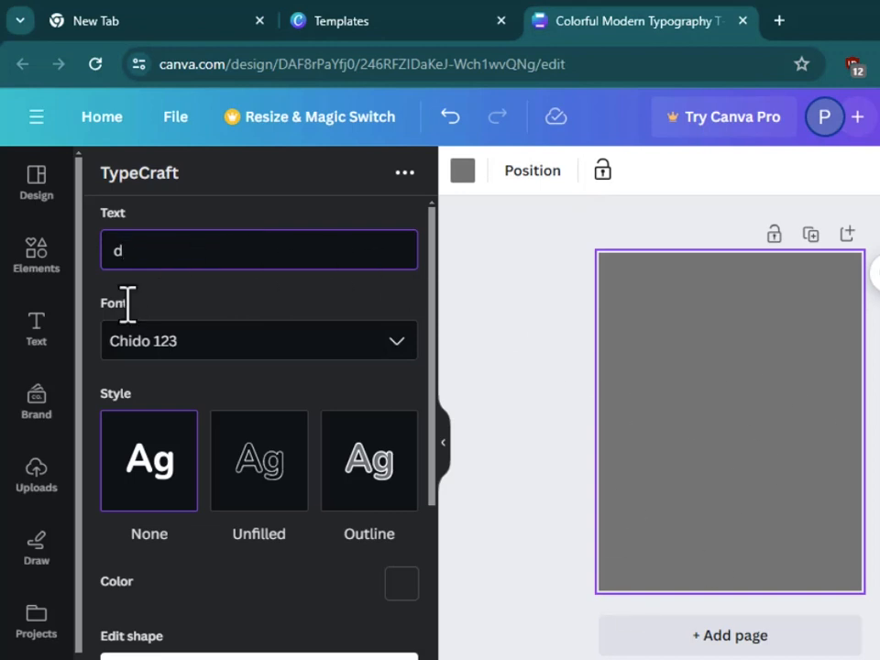
click(397, 349)
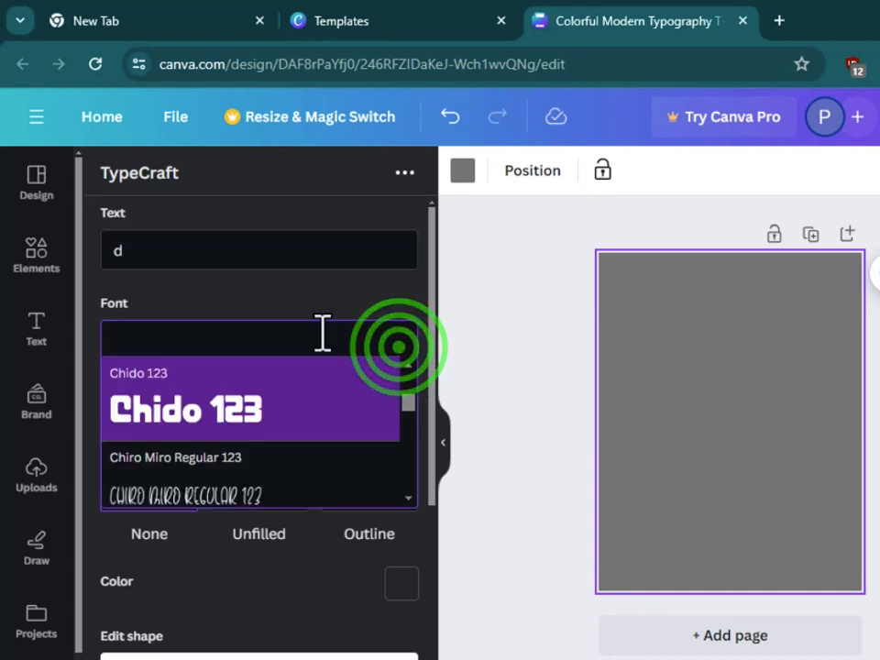
text(r)
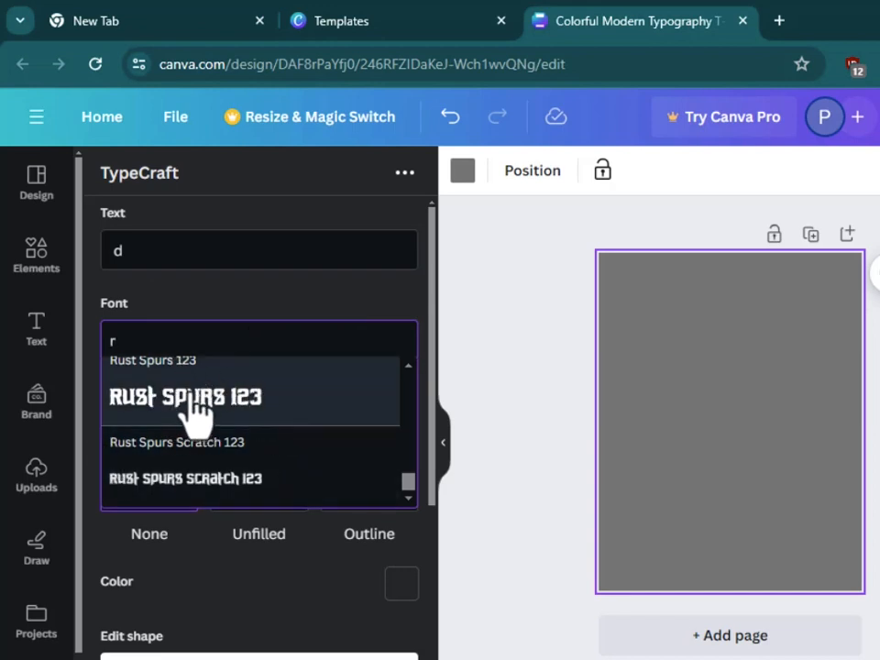
click(192, 403)
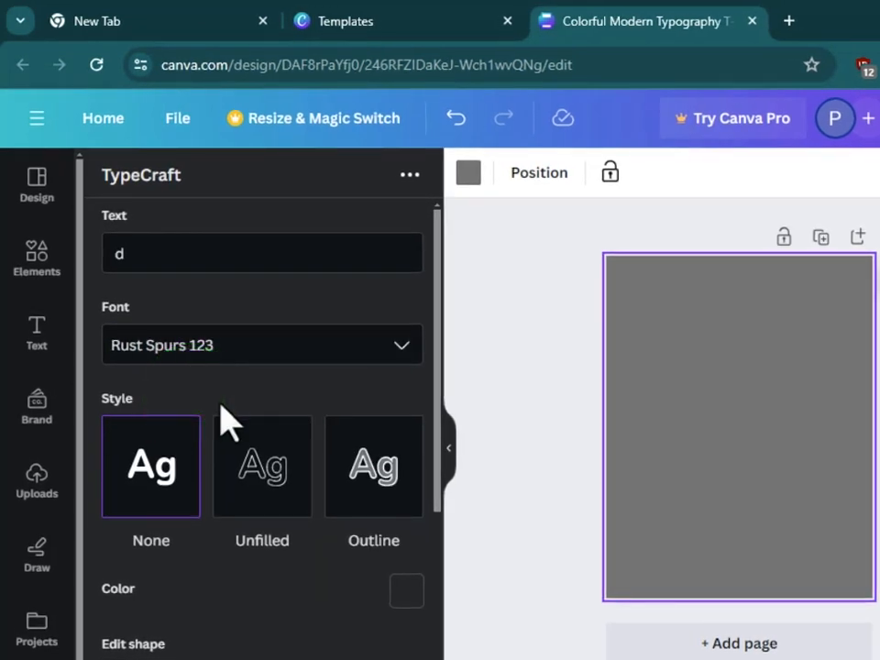
Set the TypeCraft letter's color to the bright red #f61a1a
scroll(220, 403, down, 1)
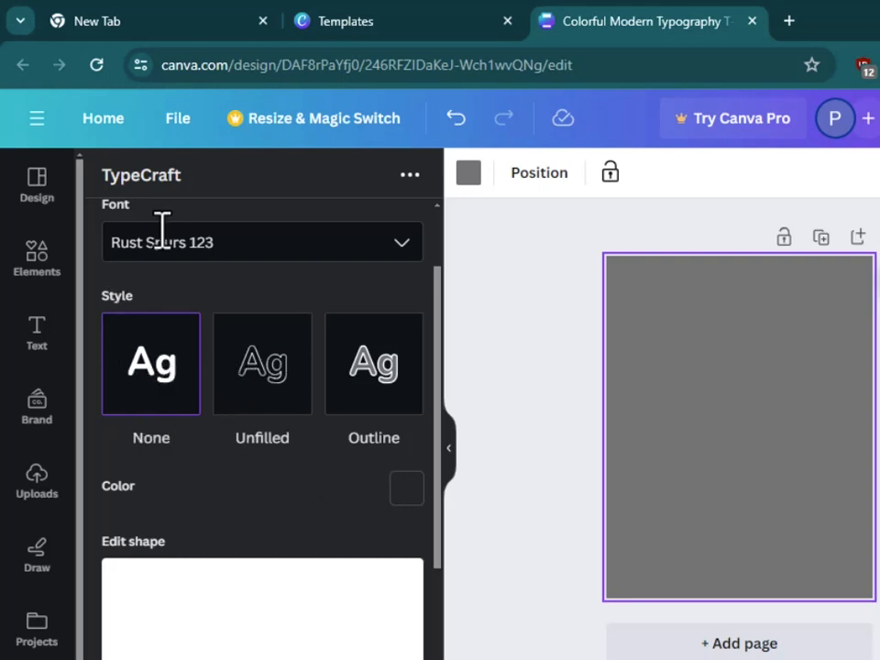
scroll(151, 417, down, 1)
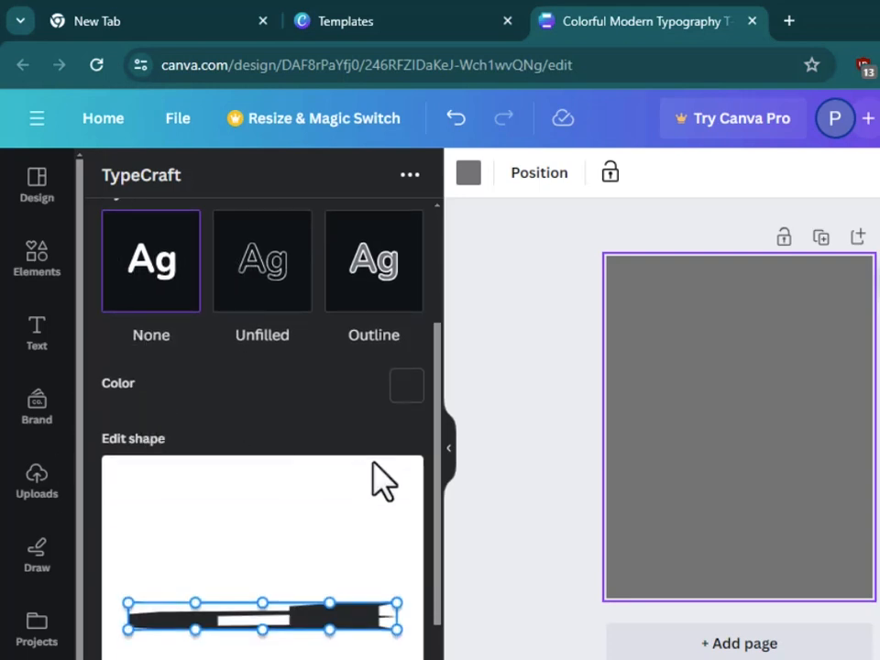
click(413, 387)
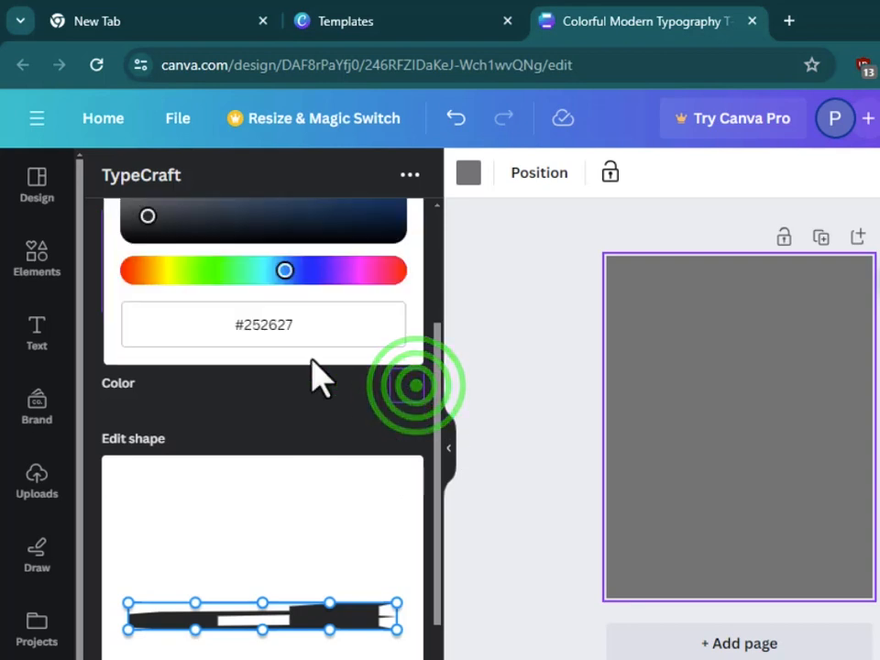
click(130, 271)
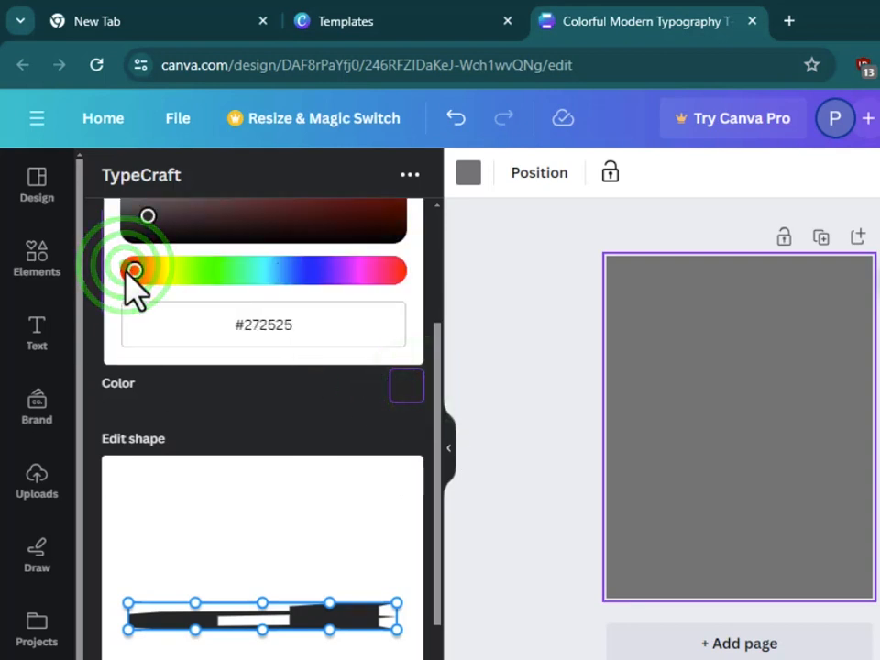
scroll(266, 326, up, 1)
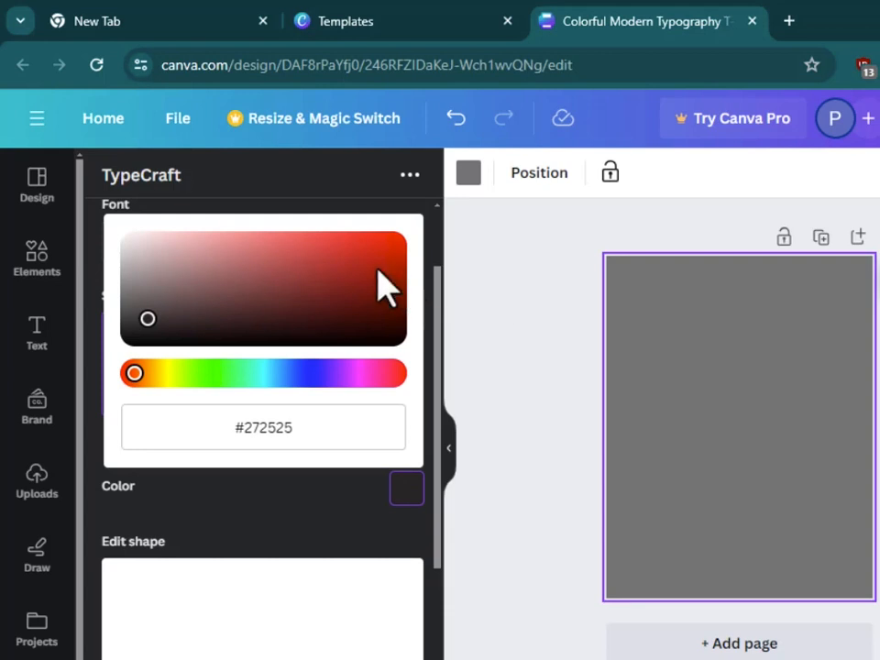
drag(376, 257, 365, 248)
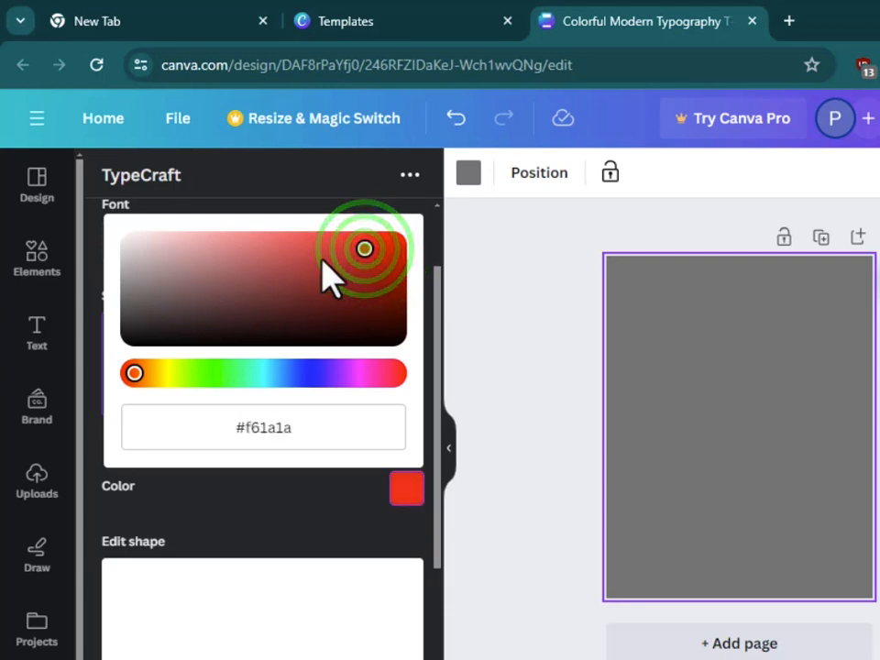
Stretch the letter d vertically by raising the upper edge points and lowering the lower edge points of its shape
scroll(353, 354, down, 3)
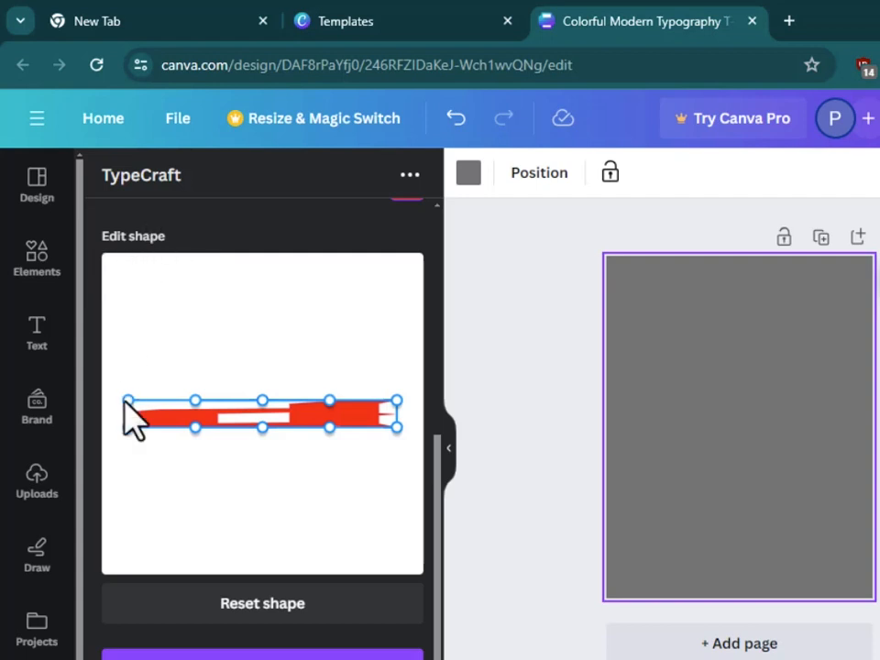
drag(259, 402, 261, 344)
drag(396, 400, 403, 305)
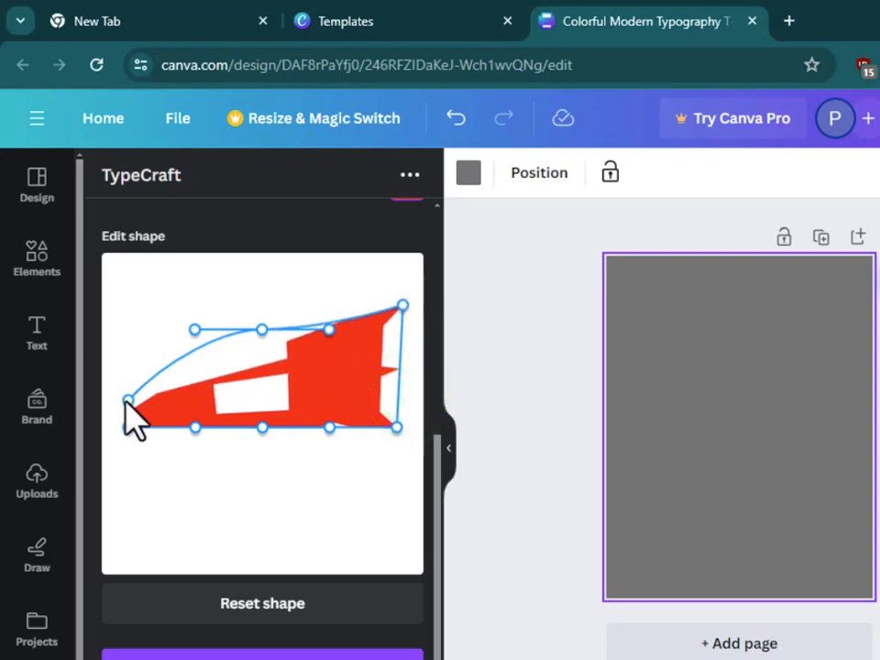
drag(127, 401, 131, 331)
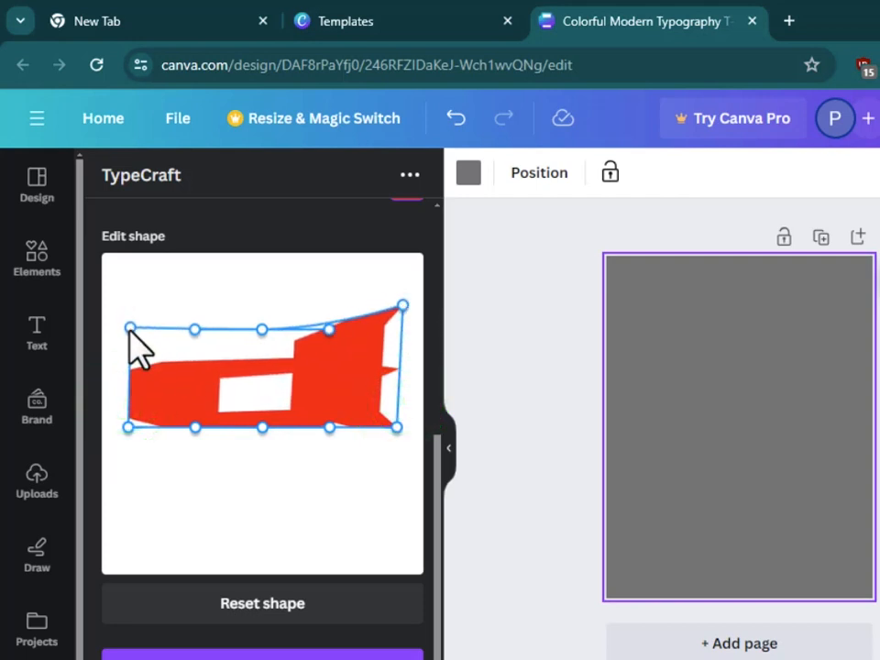
drag(262, 426, 261, 492)
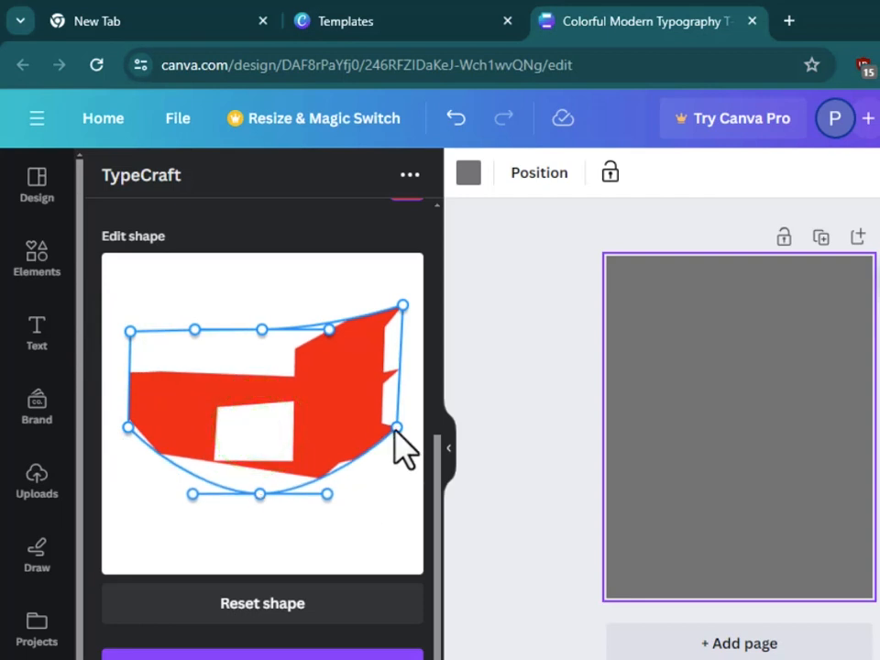
drag(396, 427, 397, 498)
drag(128, 426, 128, 493)
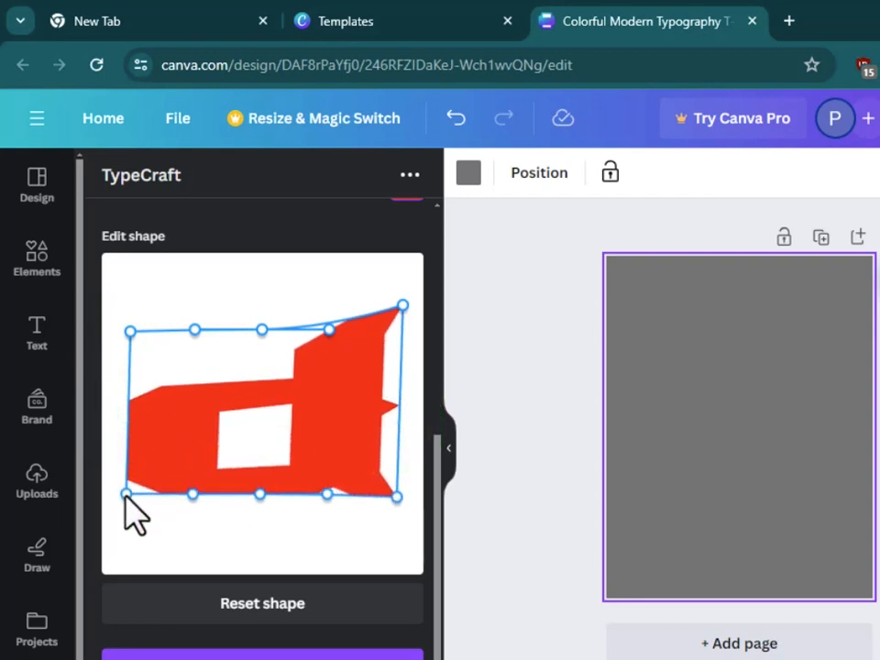
Level the letter's upper edge and narrow its shape by moving the corner points inward into a compact, upright d
drag(402, 305, 400, 328)
drag(128, 333, 170, 335)
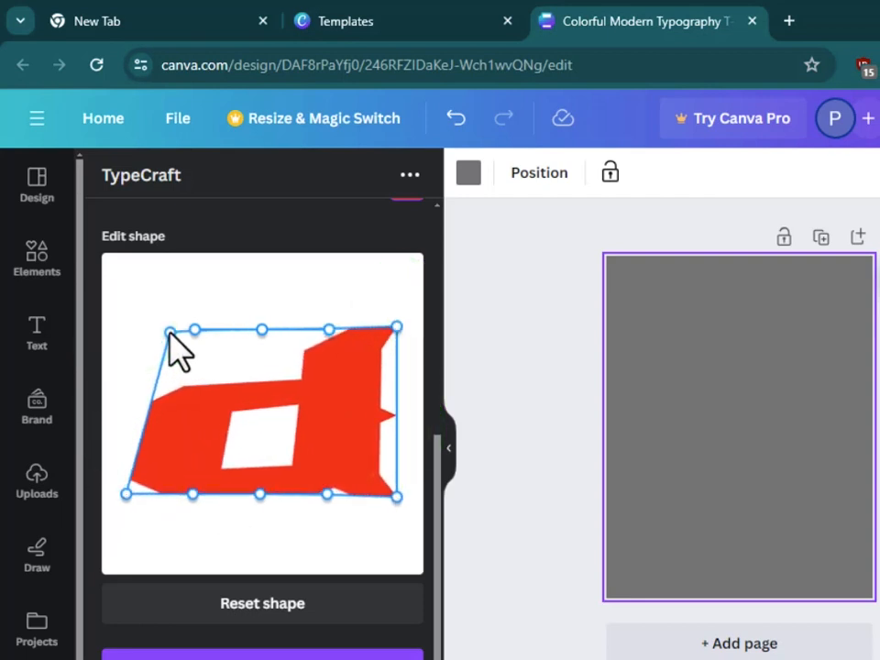
drag(127, 495, 162, 496)
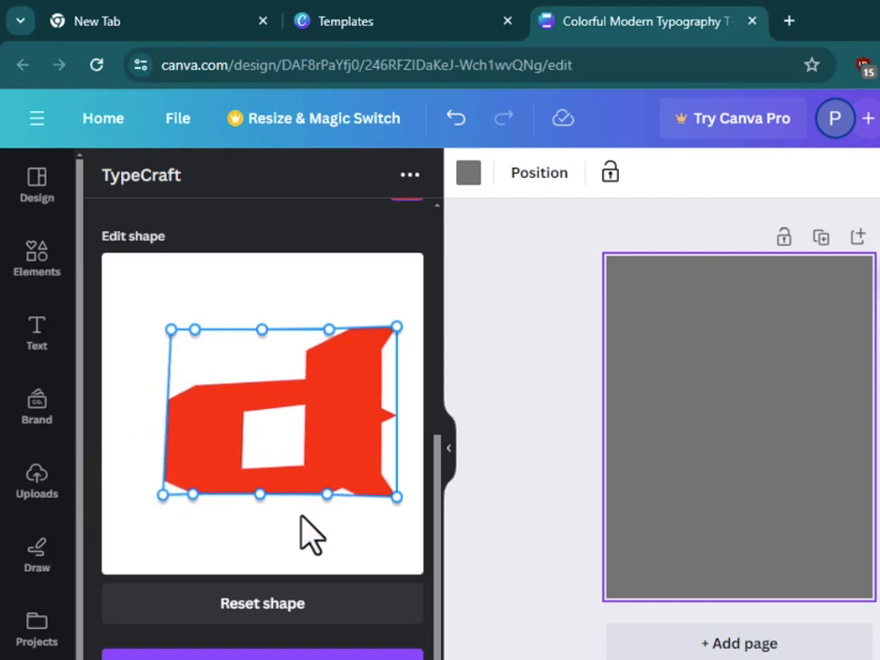
drag(396, 498, 354, 495)
drag(397, 327, 355, 340)
click(211, 331)
drag(170, 330, 201, 332)
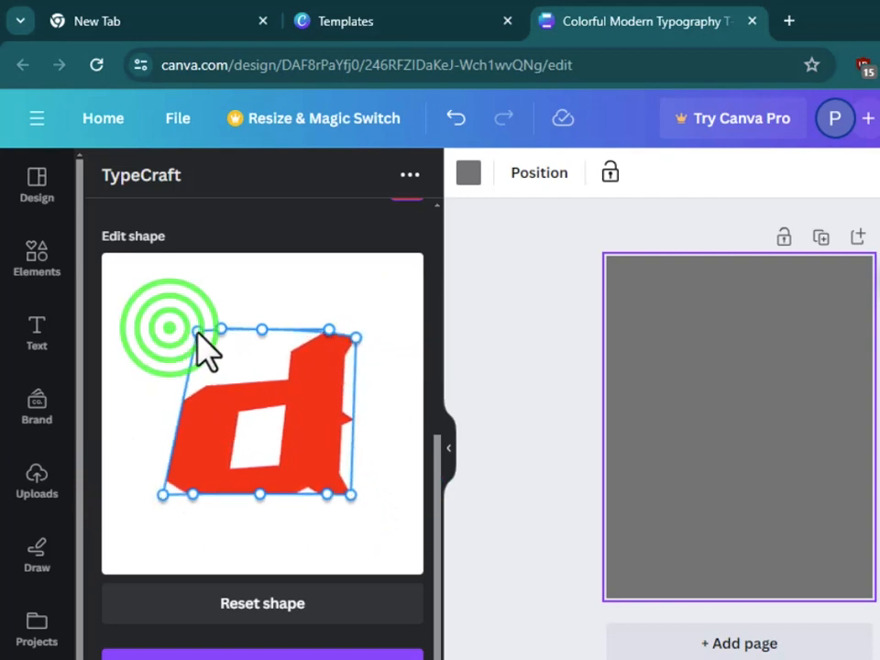
click(188, 492)
drag(161, 495, 203, 495)
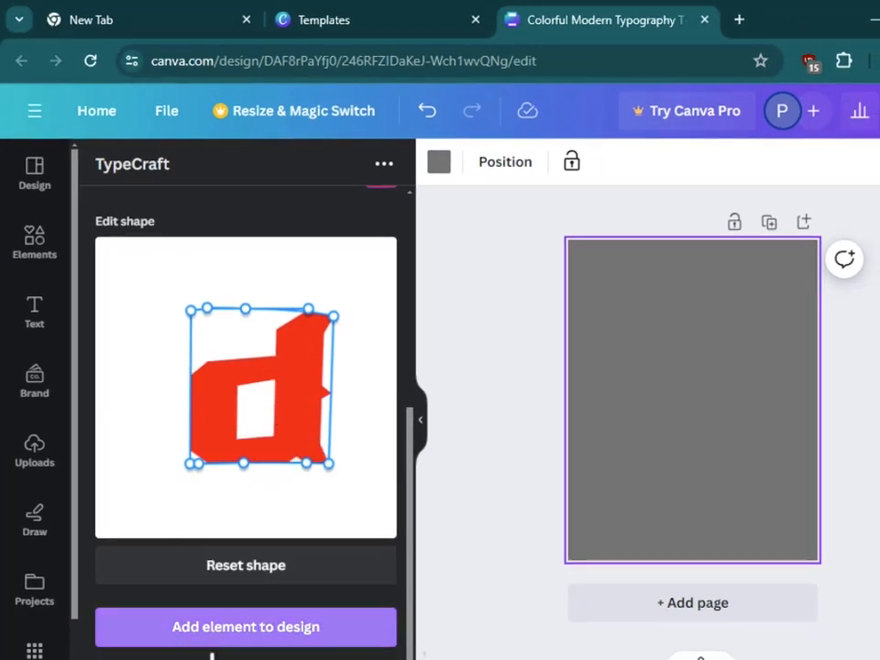
Add the red d to the design, then shrink it to a small letter in the page's upper-left corner
click(298, 626)
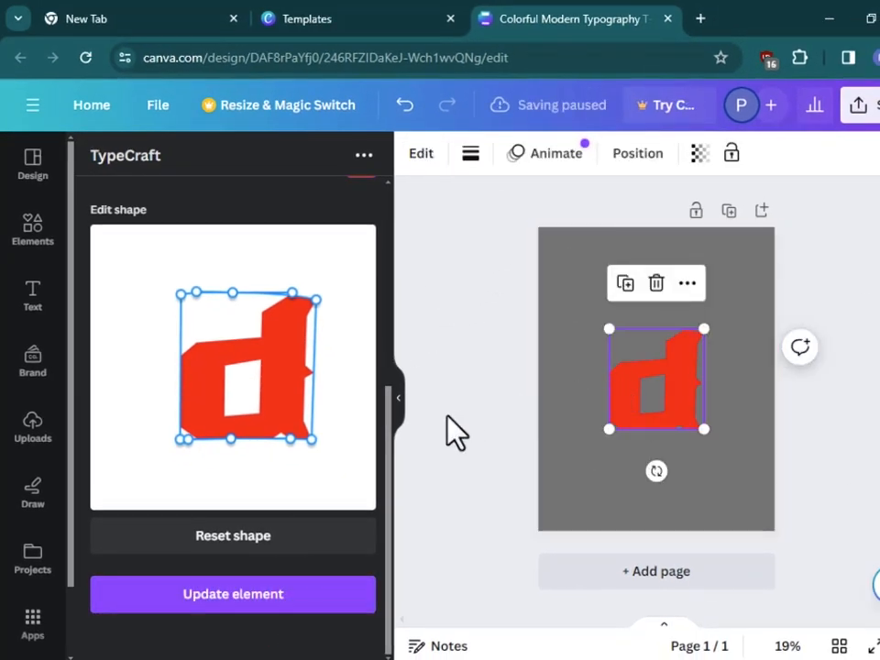
drag(647, 376, 587, 279)
click(647, 337)
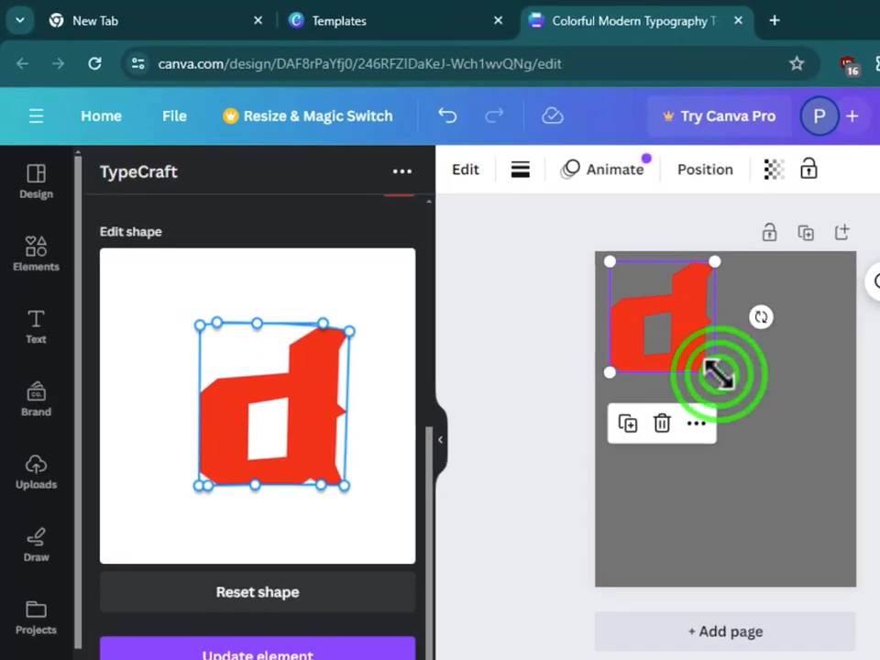
drag(718, 373, 654, 316)
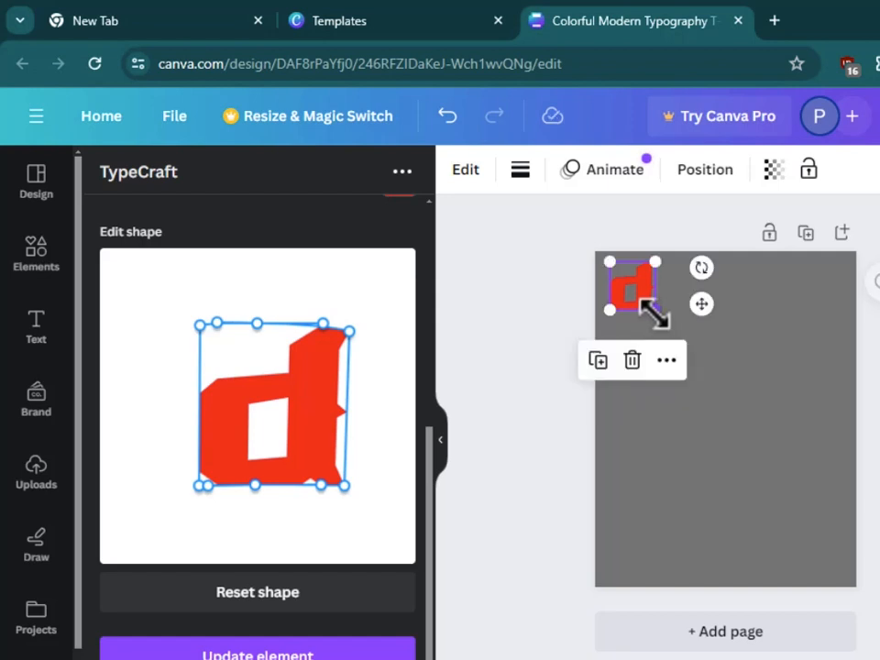
Place a duplicate of the red d diagonally below and right of the original, and change the duplicate's text to e
click(597, 361)
drag(652, 312, 677, 330)
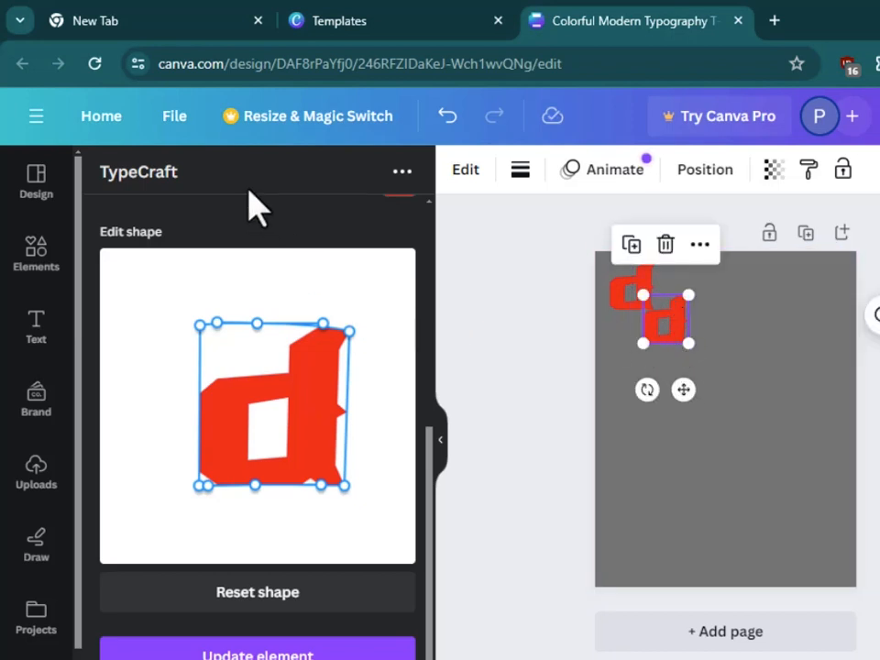
scroll(383, 271, up, 5)
click(205, 257)
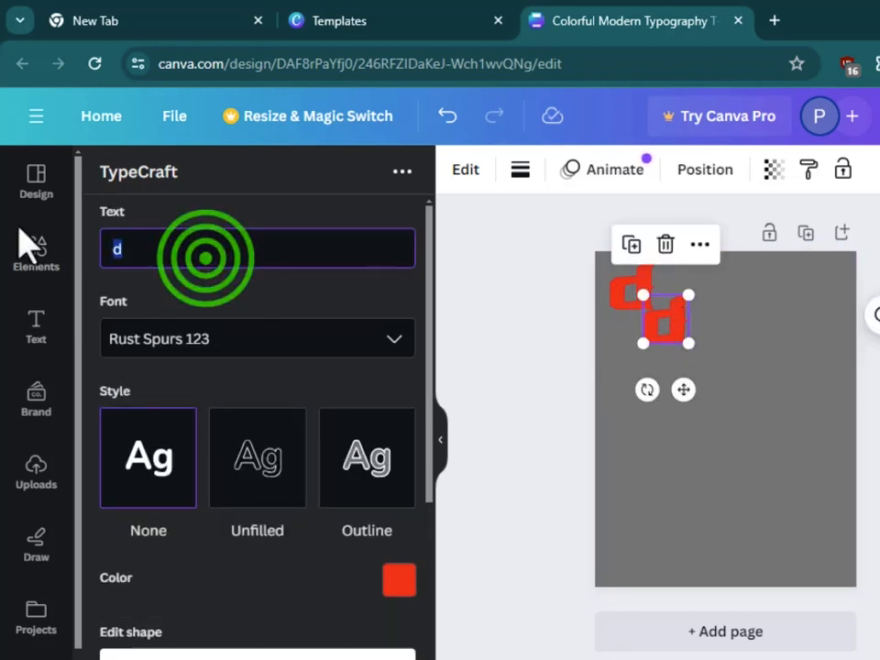
text(e)
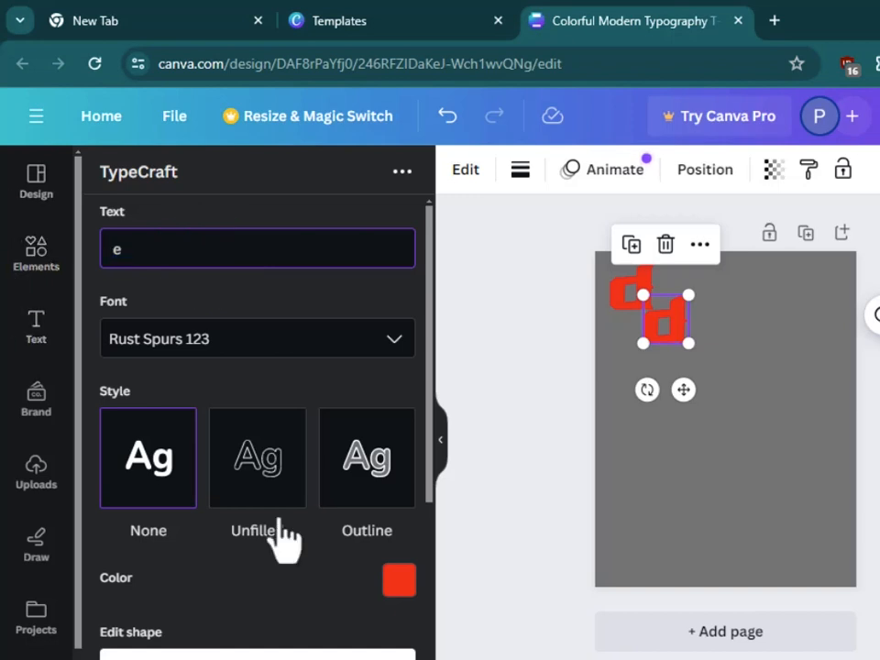
Set the letter e's color to lime green #a2f61a and update the element on the page
scroll(275, 542, down, 5)
scroll(306, 449, up, 3)
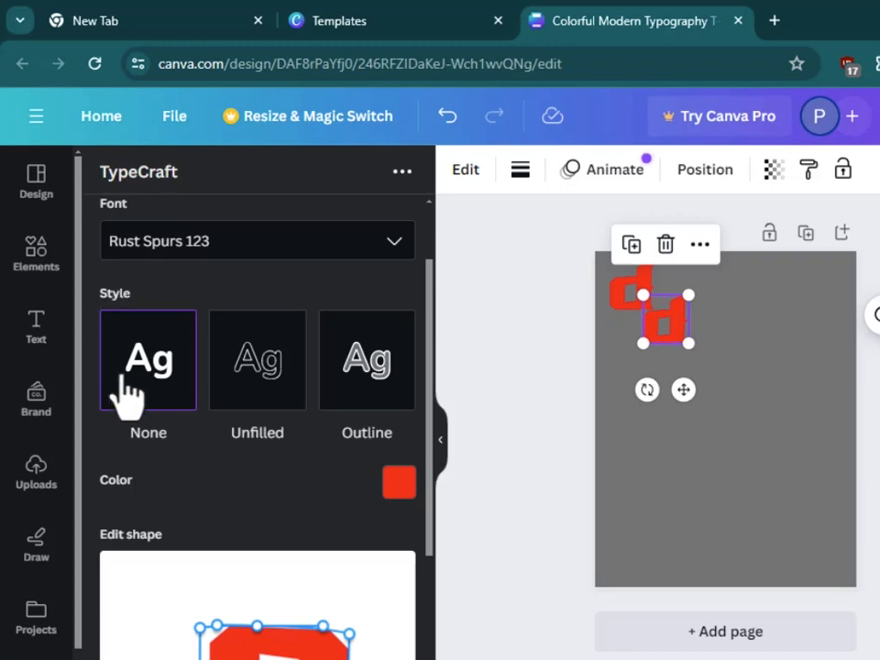
scroll(138, 385, down, 2)
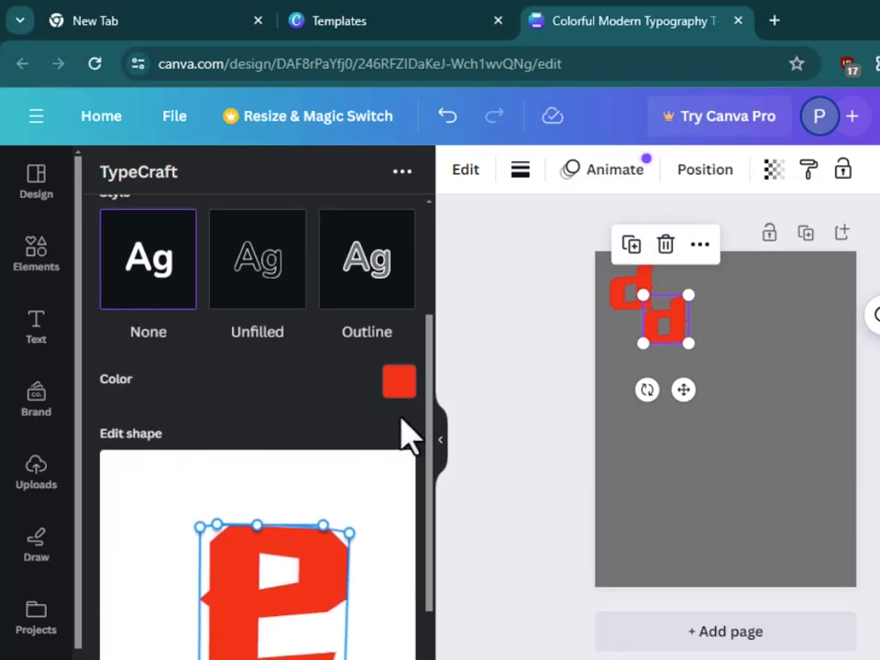
click(398, 381)
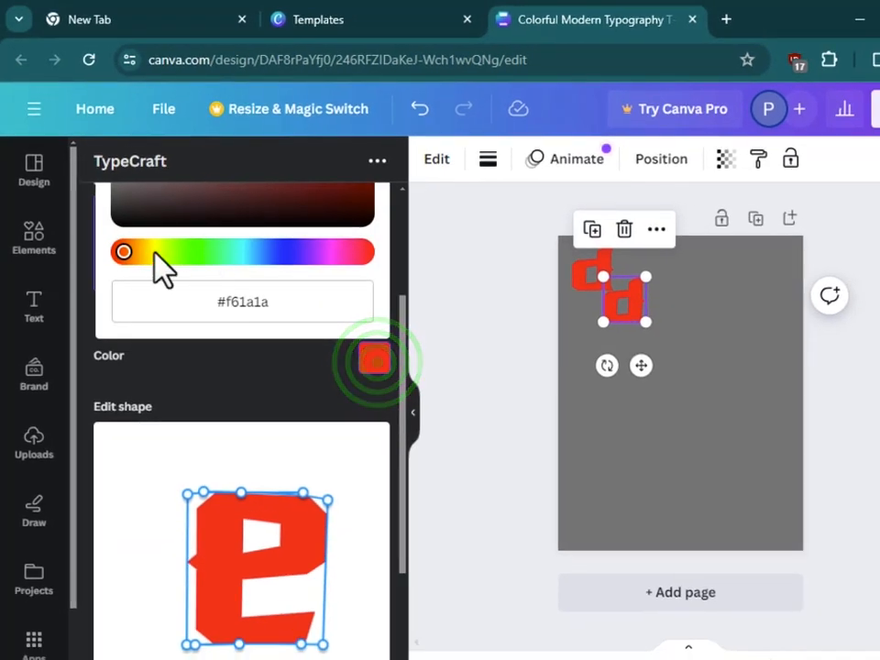
click(187, 268)
scroll(357, 305, up, 1)
scroll(349, 304, down, 4)
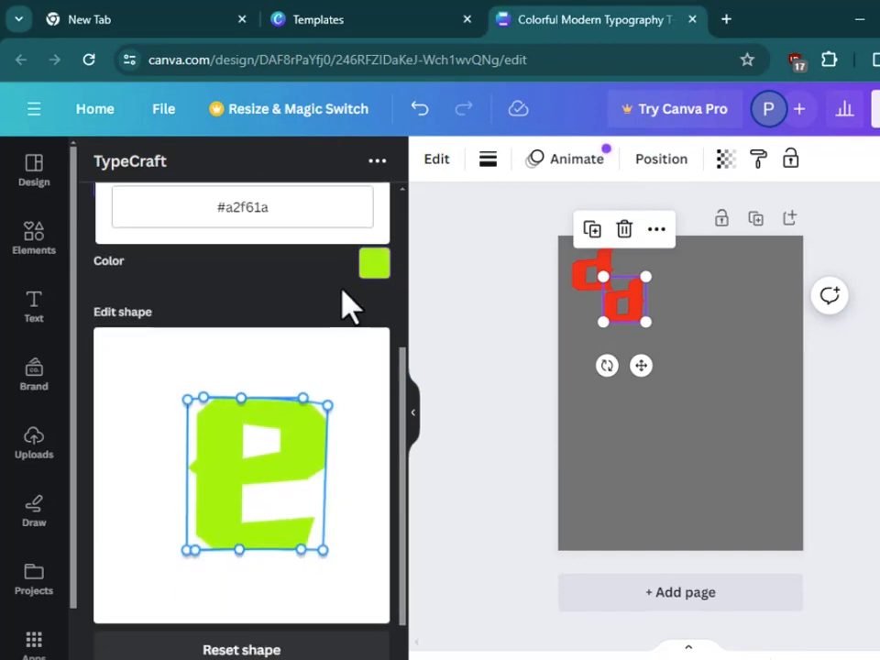
click(220, 623)
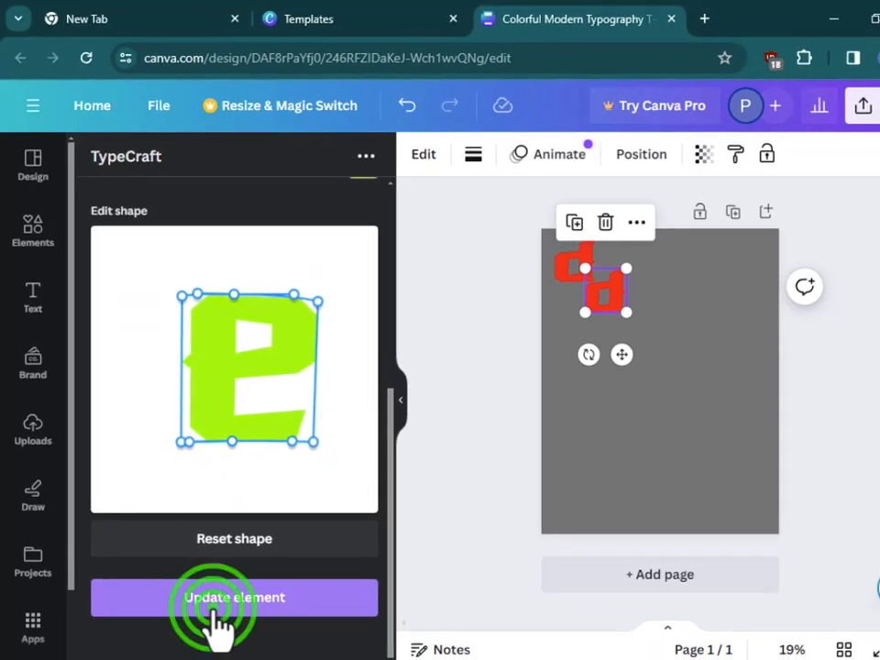
click(637, 367)
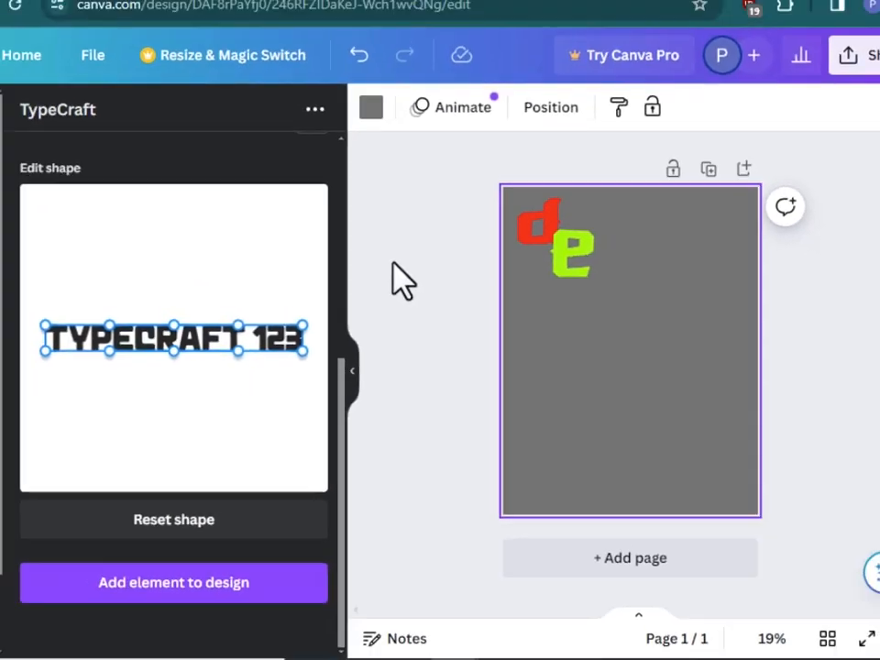
Duplicate the lime green e and place the copy diagonally below and right of it
scroll(225, 293, up, 5)
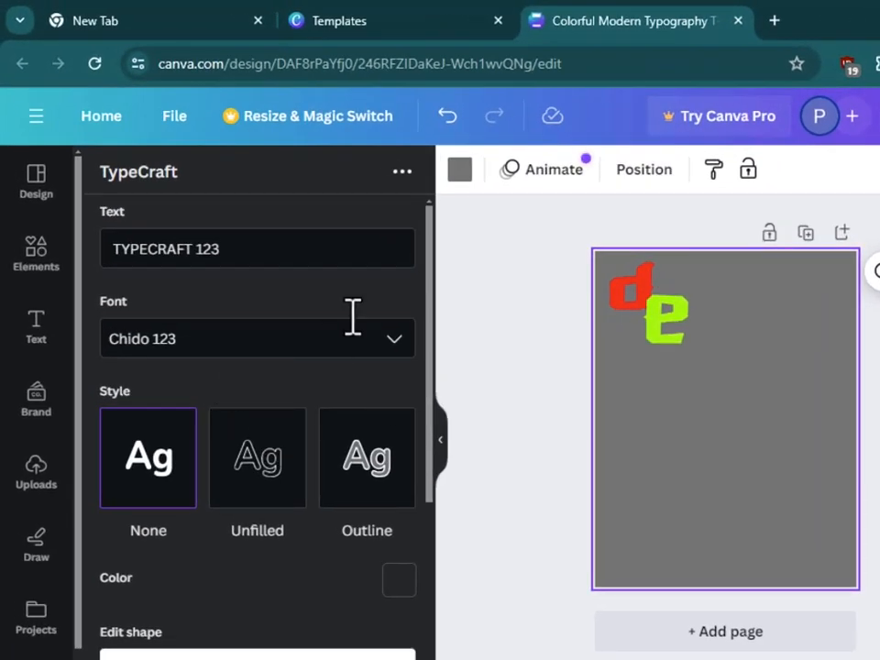
scroll(335, 485, down, 5)
click(668, 349)
scroll(255, 441, up, 5)
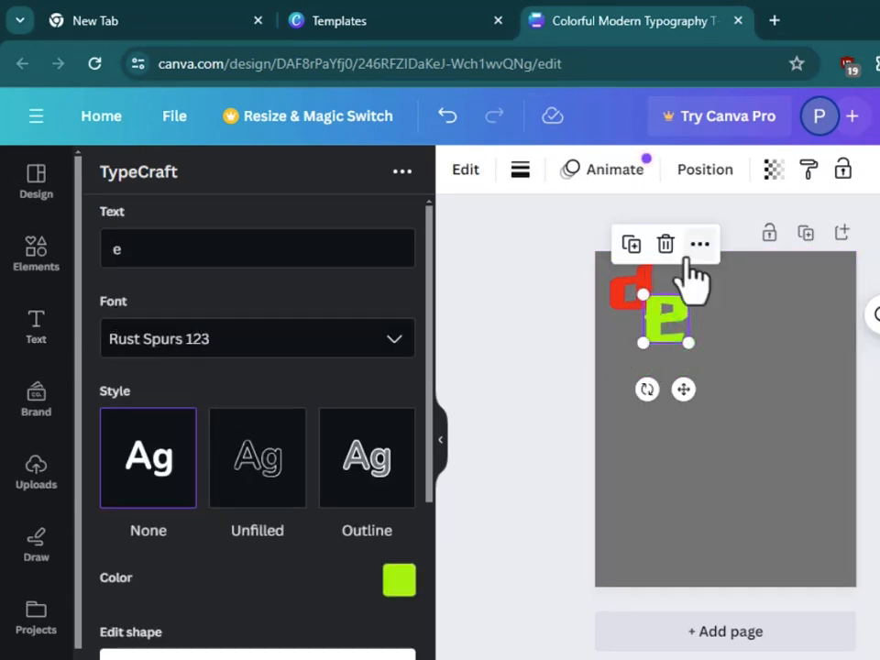
click(631, 248)
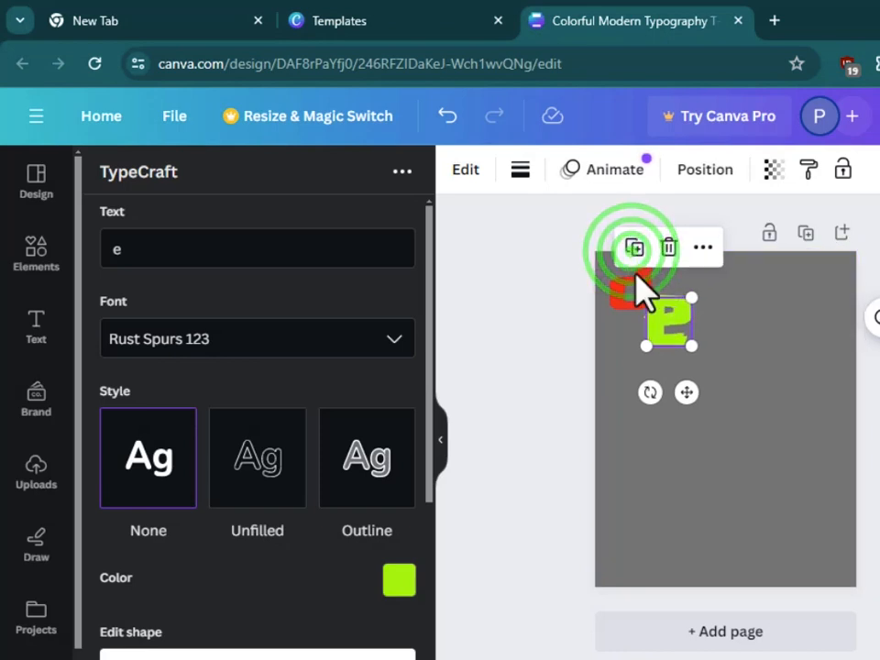
drag(667, 319, 695, 372)
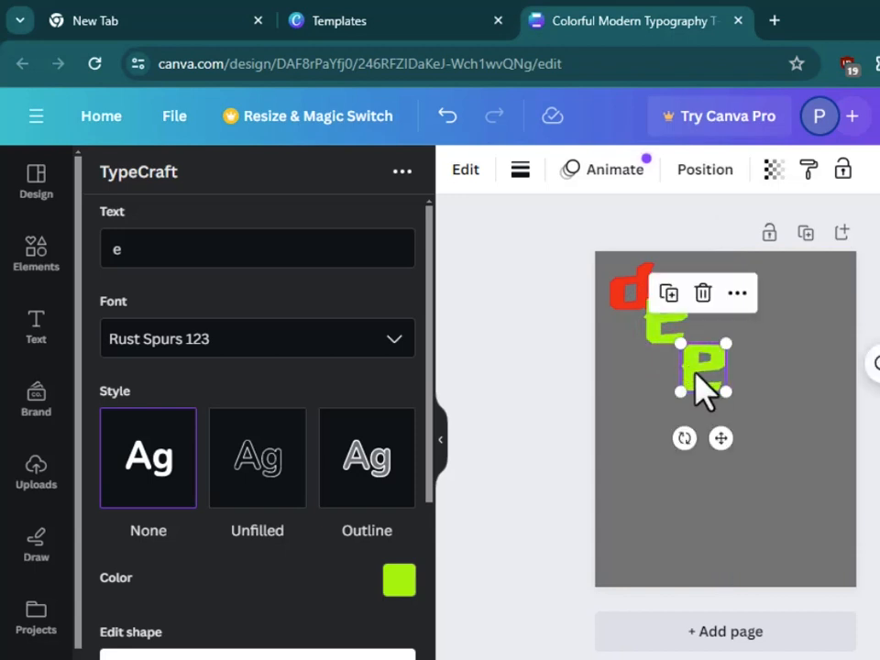
Change the copied e's text to s and its font to Rainfall Slanted 123
double_click(191, 246)
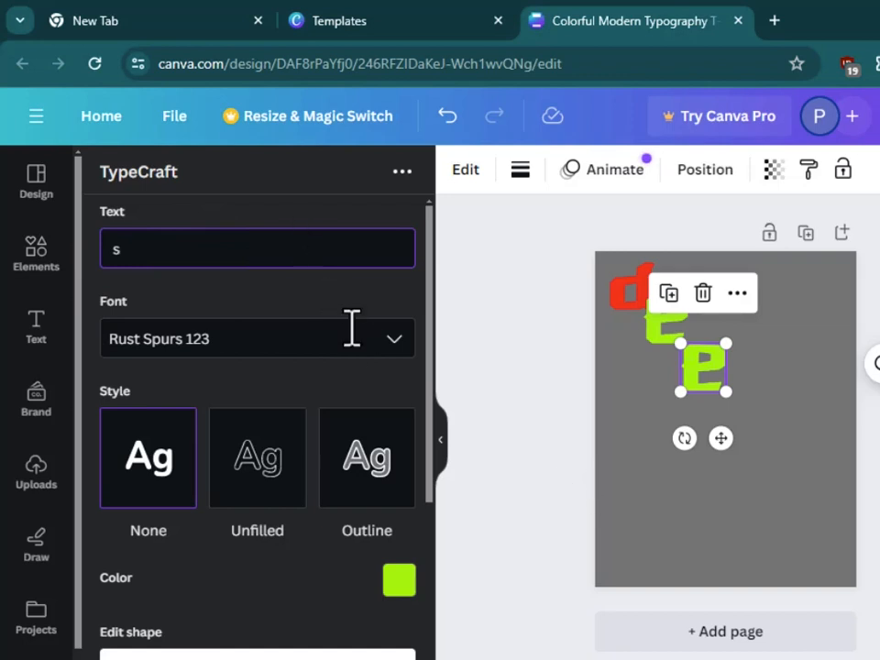
click(349, 338)
text(r)
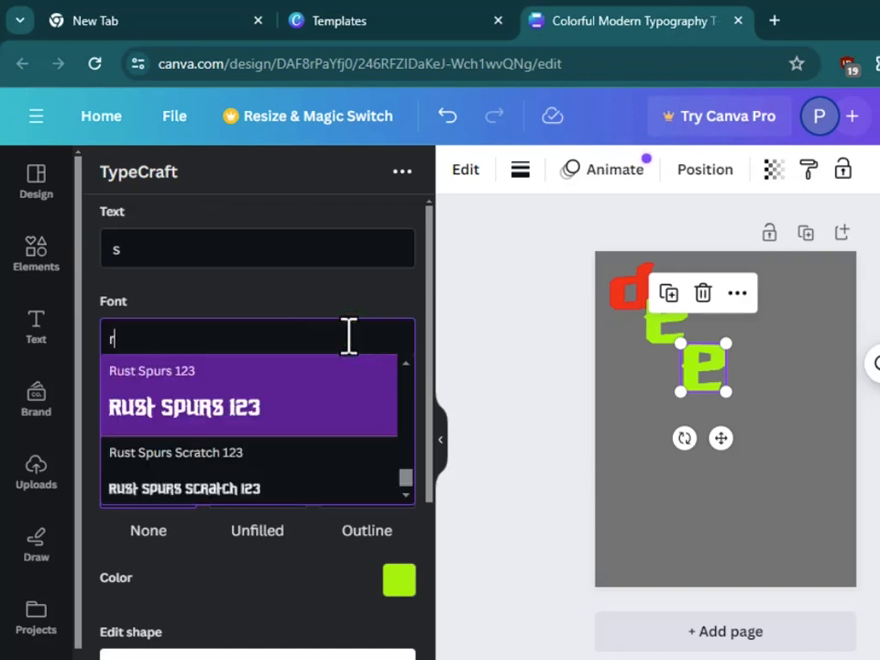
text(a)
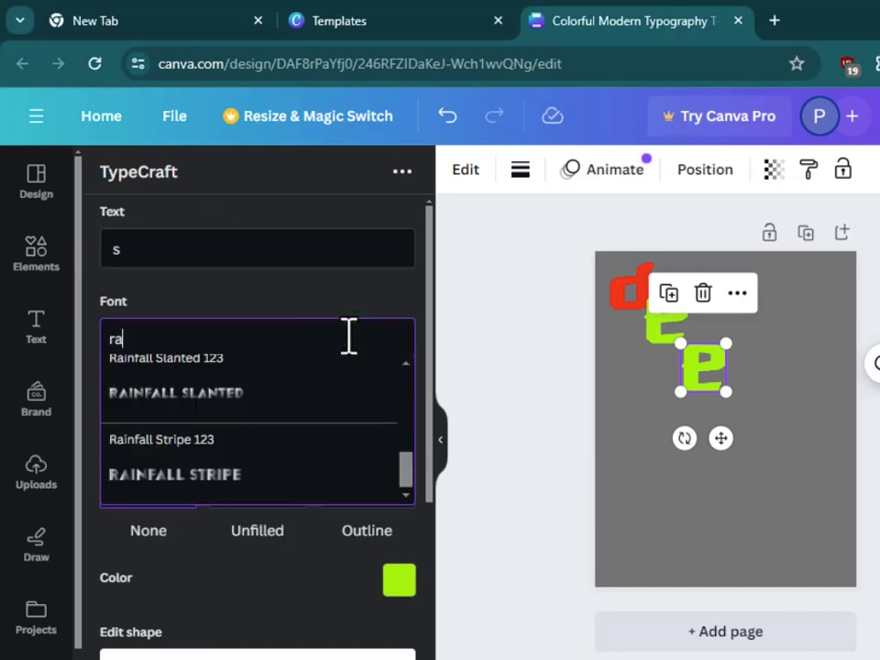
click(197, 380)
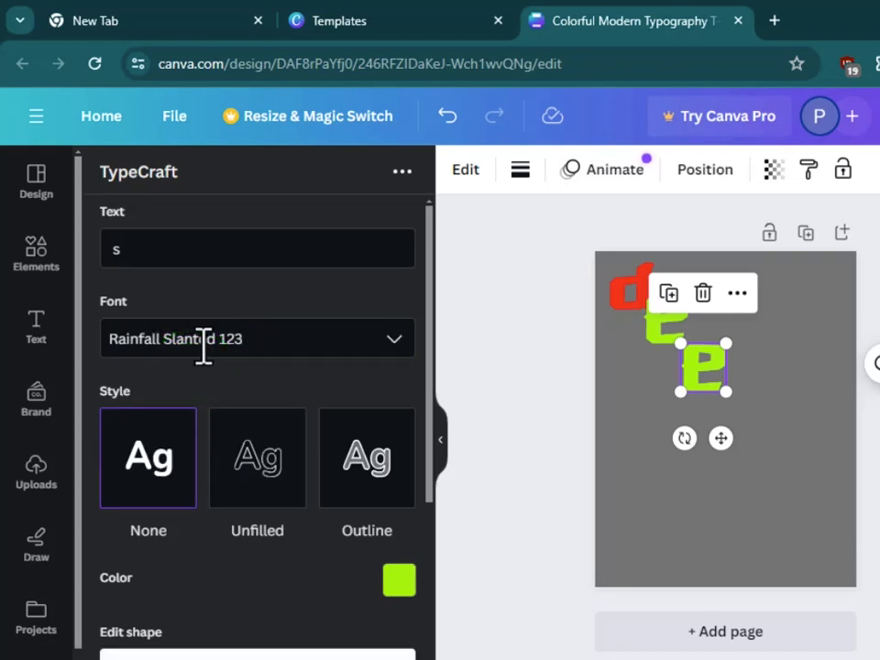
Set the letter s's color to dark yellow #b99c00 and update the element on the page
scroll(225, 383, down, 5)
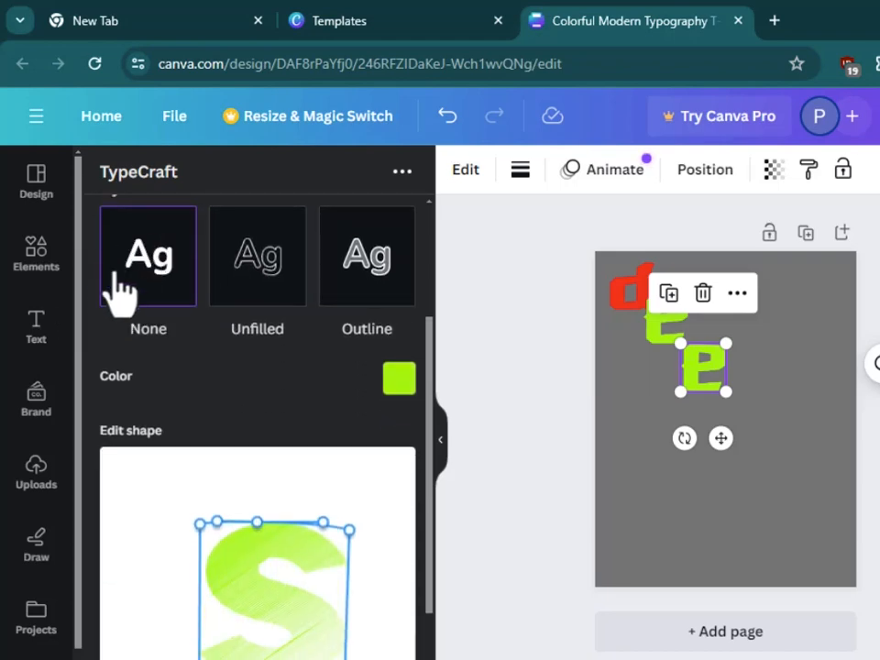
click(395, 275)
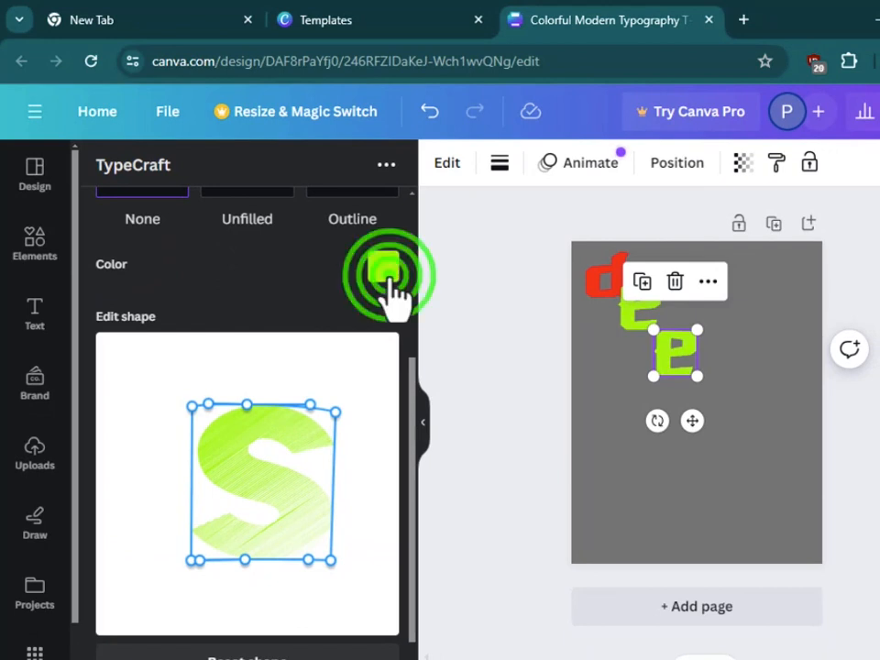
scroll(235, 289, up, 2)
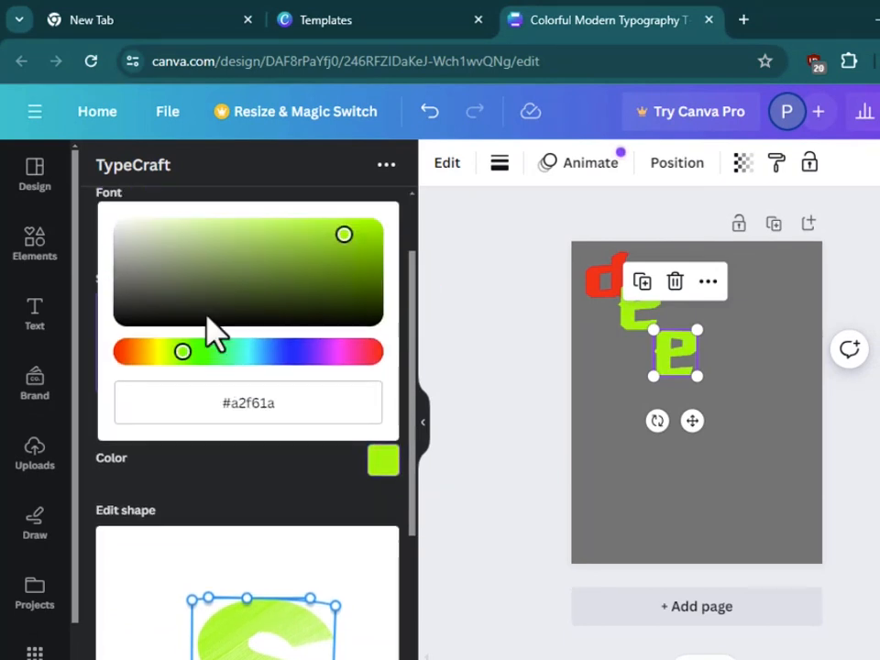
click(161, 352)
click(367, 243)
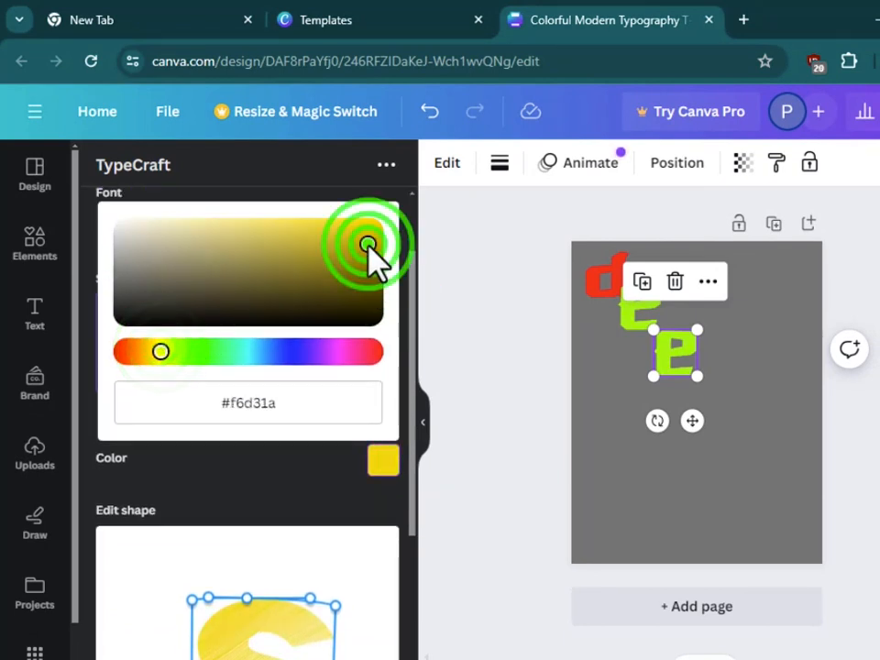
click(376, 259)
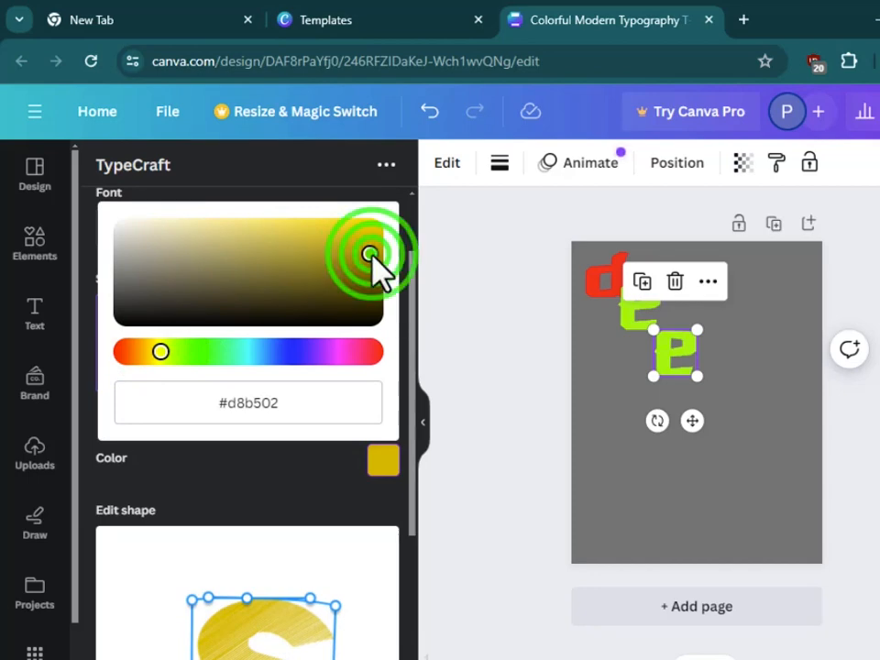
scroll(373, 258, down, 2)
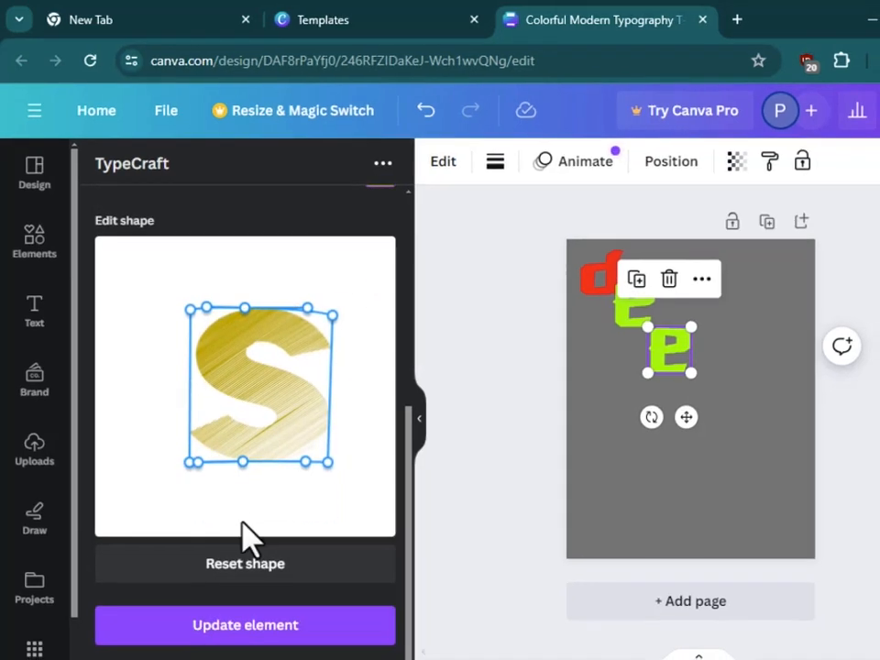
click(270, 634)
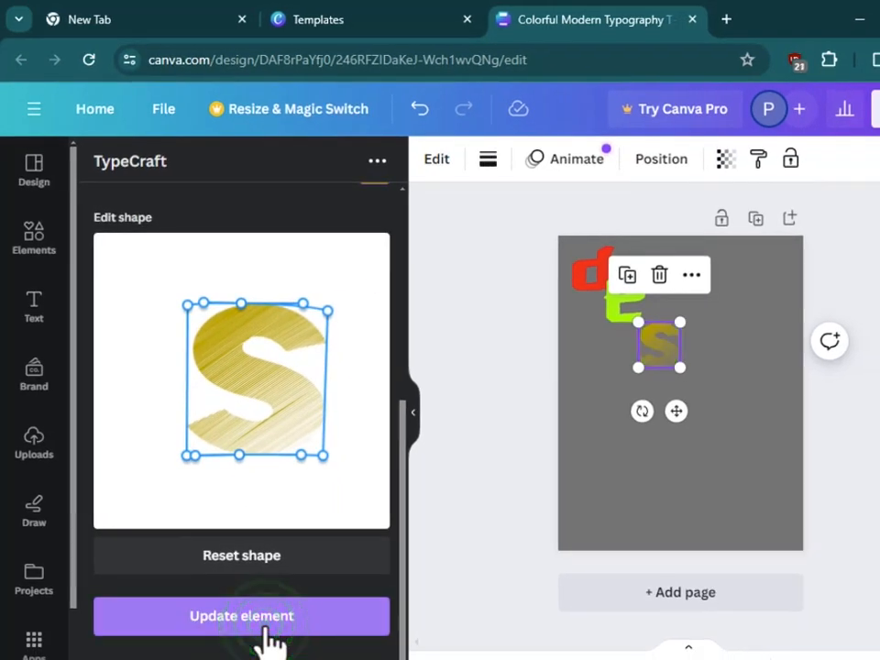
click(787, 492)
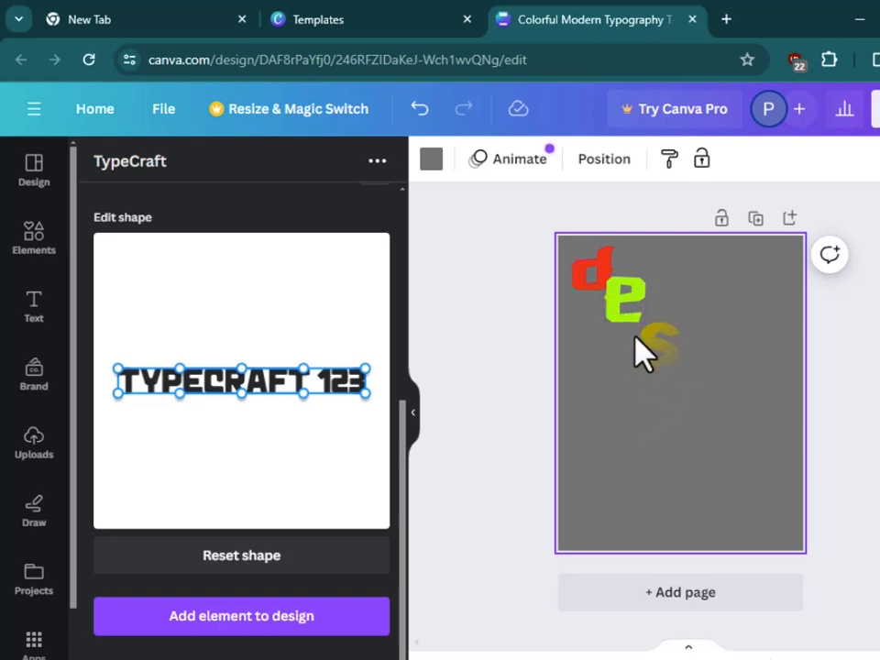
Duplicate the dark yellow s and place the copy diagonally below and right of it
scroll(161, 312, up, 5)
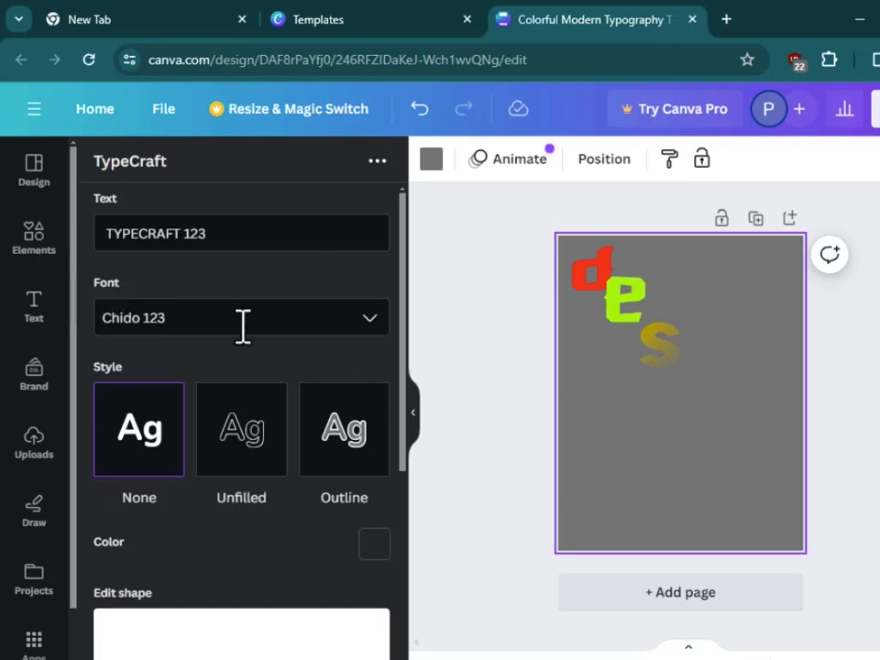
scroll(352, 320, down, 5)
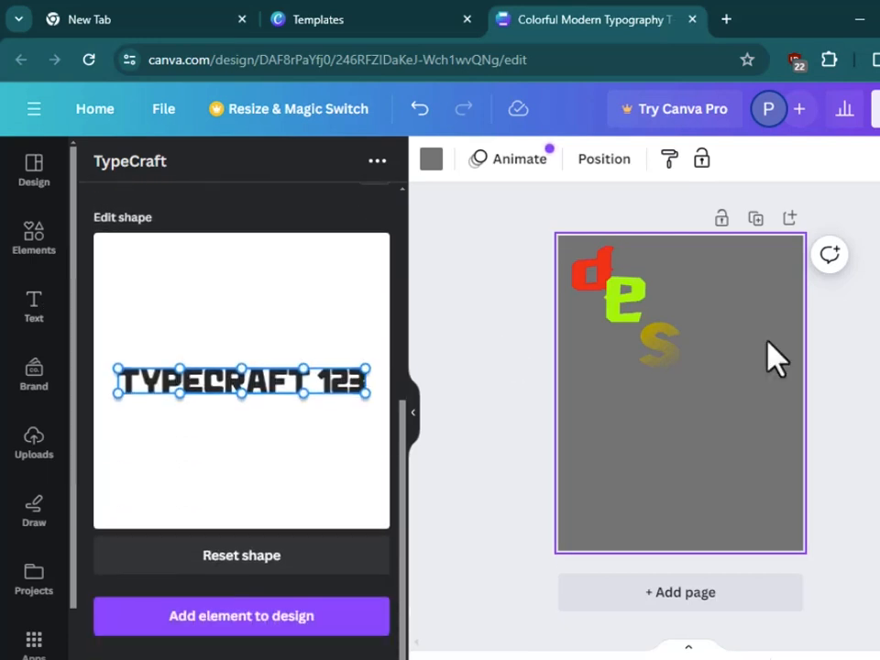
click(667, 343)
click(628, 276)
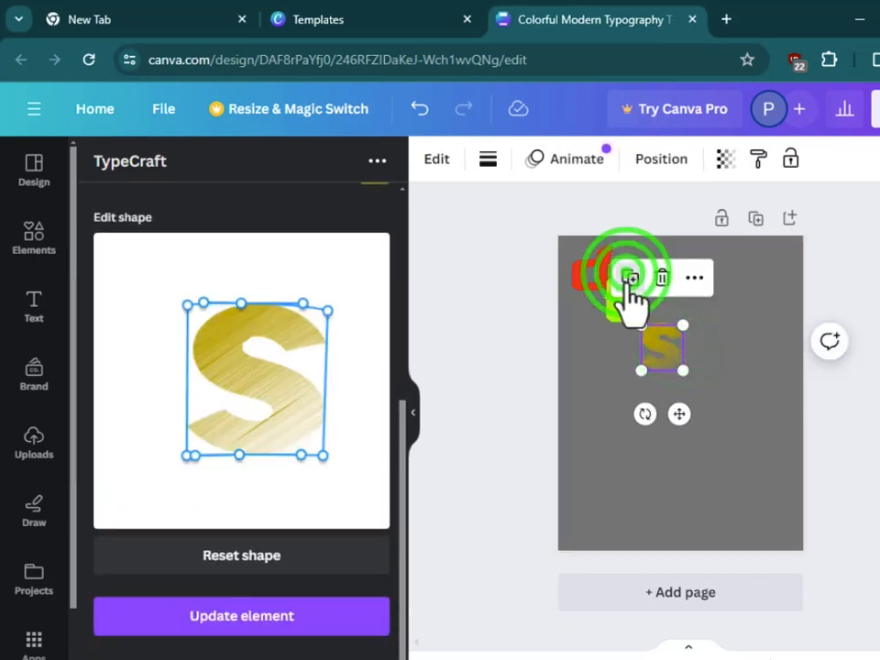
drag(663, 343, 693, 379)
Replace the copied s's text with the letter i
scroll(291, 287, up, 5)
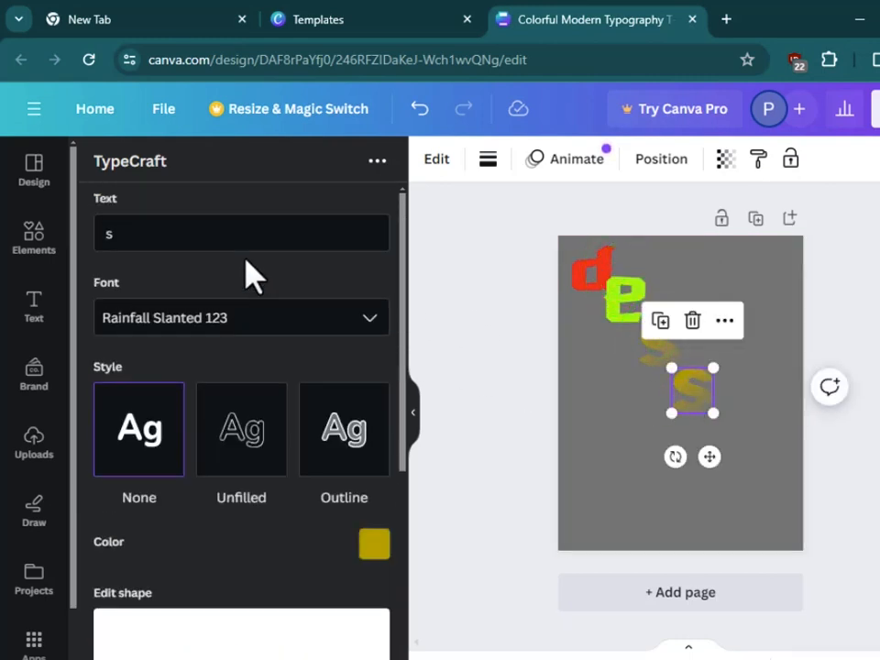
click(189, 243)
key(BackSpace)
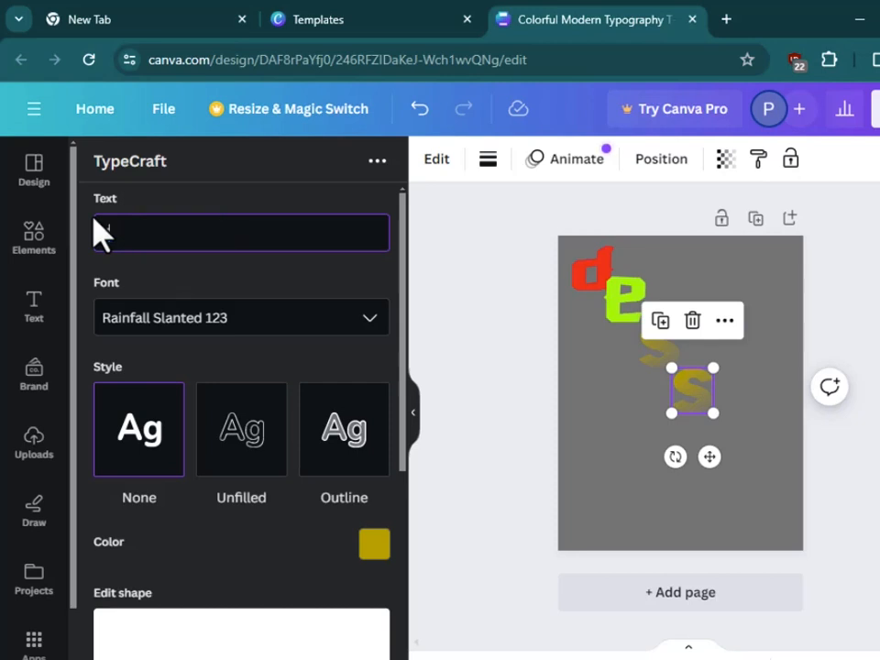
Set the letter i's color to teal #07a3ad and update the element on the page
scroll(138, 252, down, 3)
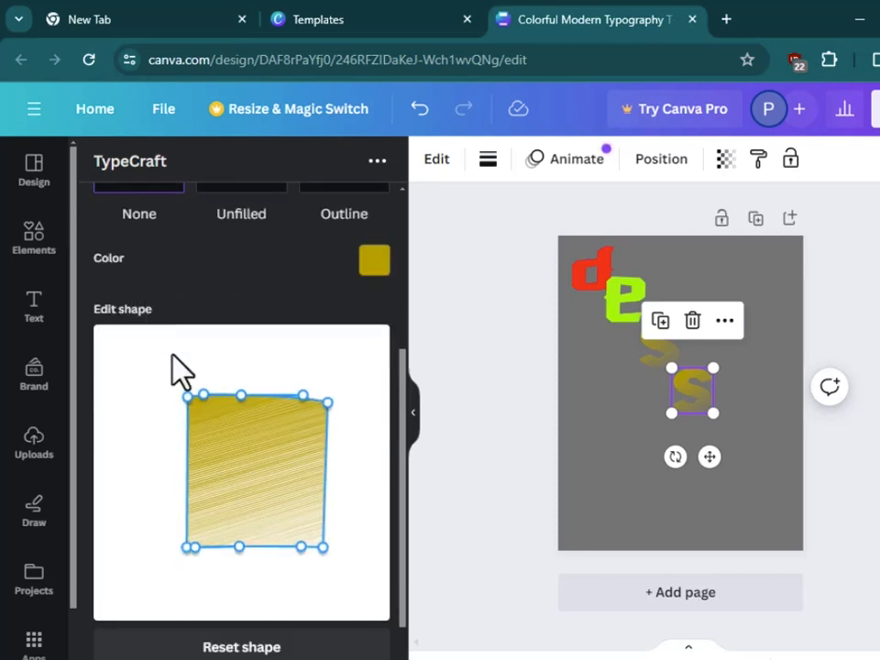
click(377, 263)
scroll(215, 294, up, 2)
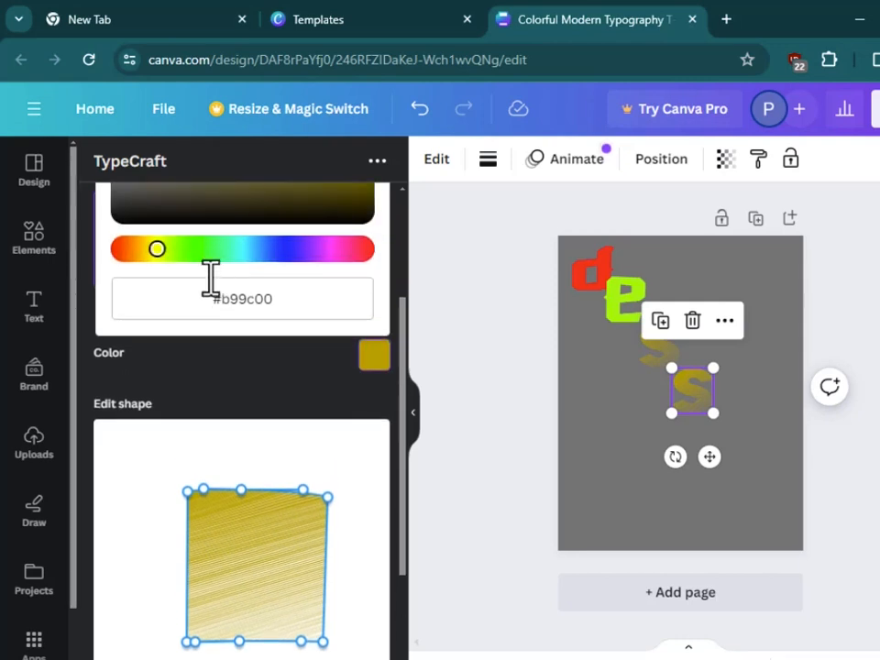
click(246, 249)
scroll(261, 275, up, 3)
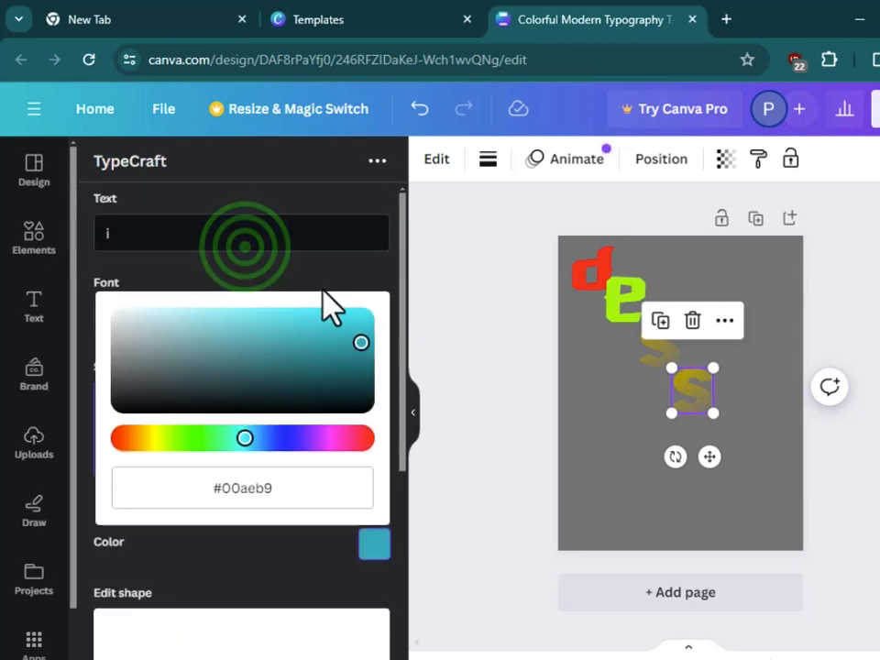
click(337, 347)
click(352, 346)
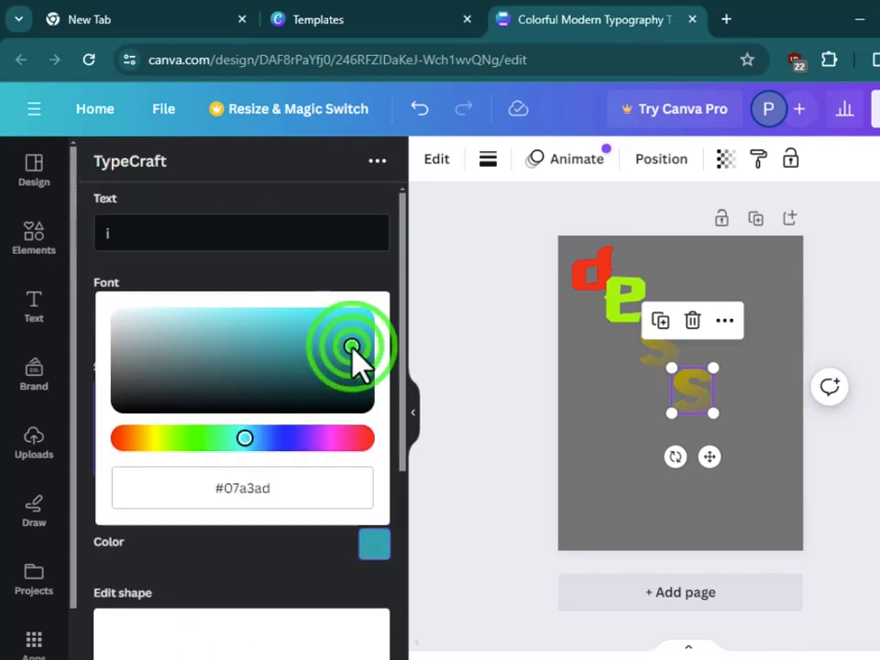
scroll(353, 361, down, 5)
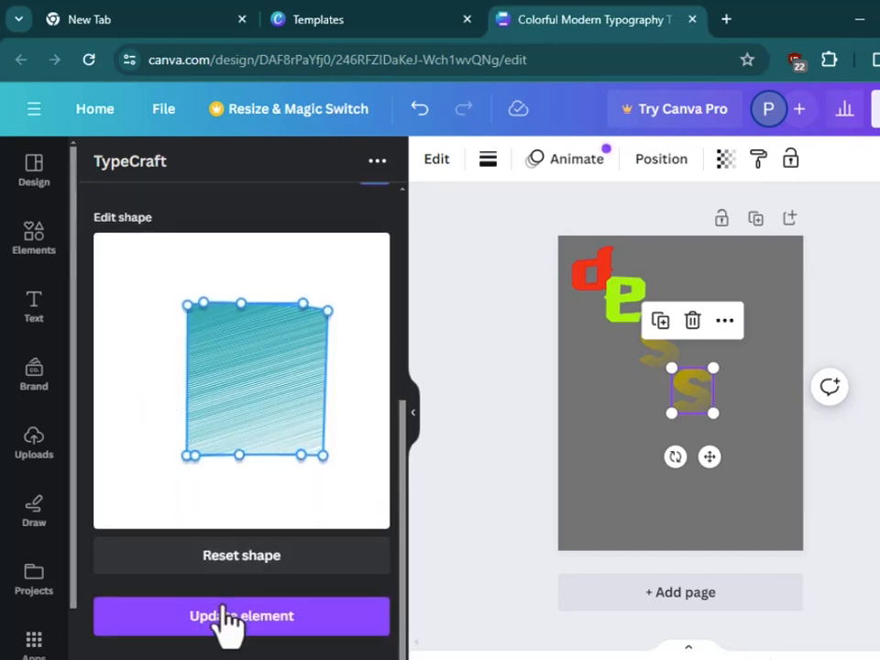
click(224, 616)
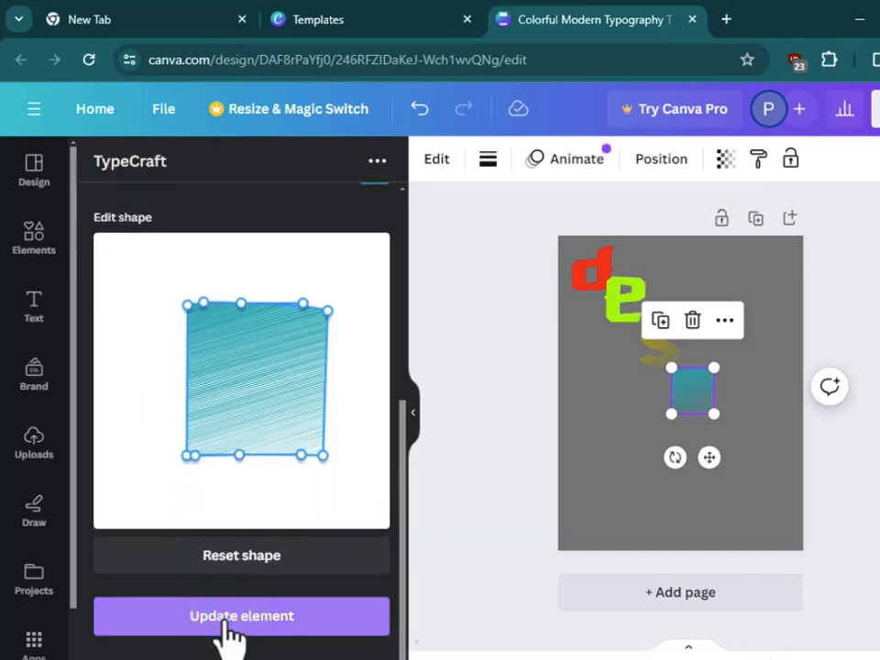
Duplicate the teal i element diagonally below itself and replace the copy's text with the letter g
click(660, 321)
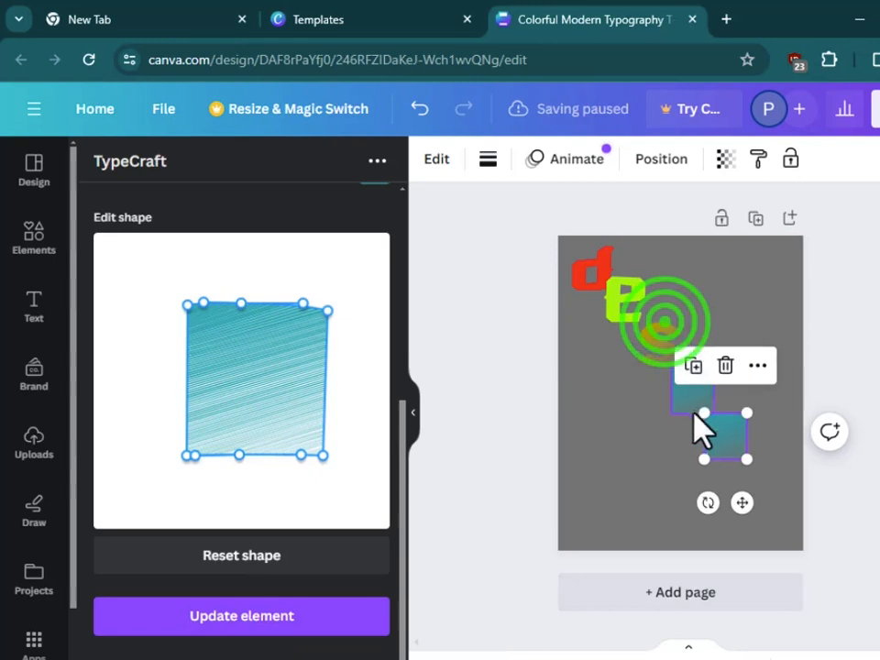
scroll(281, 402, up, 5)
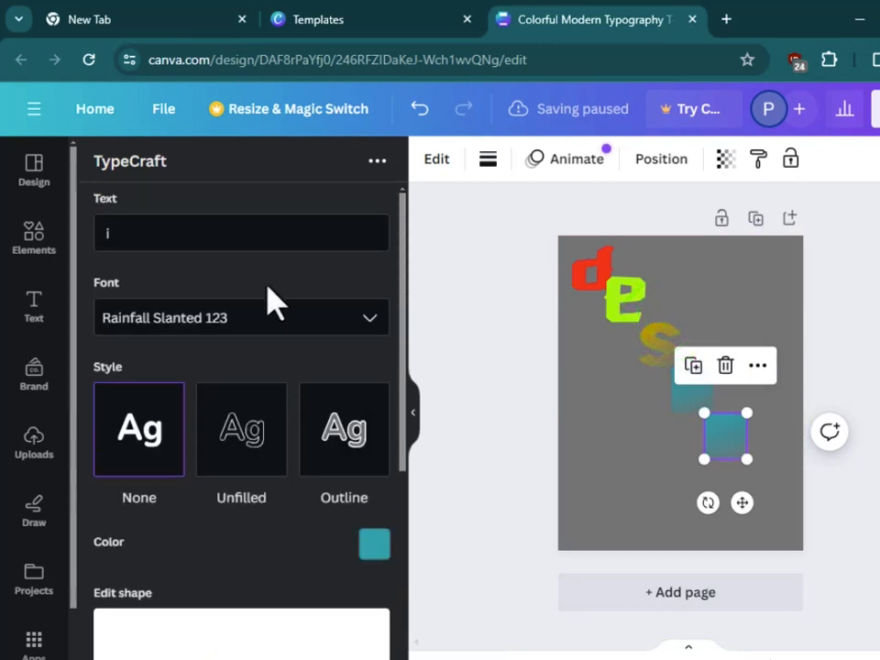
click(233, 236)
key(BackSpace)
text(g)
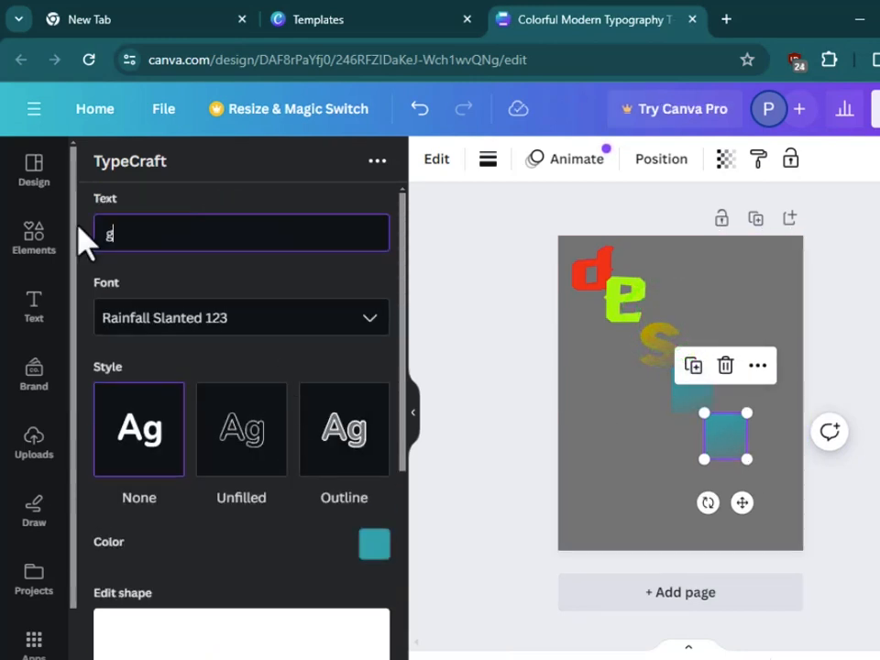
Set the letter g's color to dark blue #160389 and update the element on the page
scroll(232, 358, down, 3)
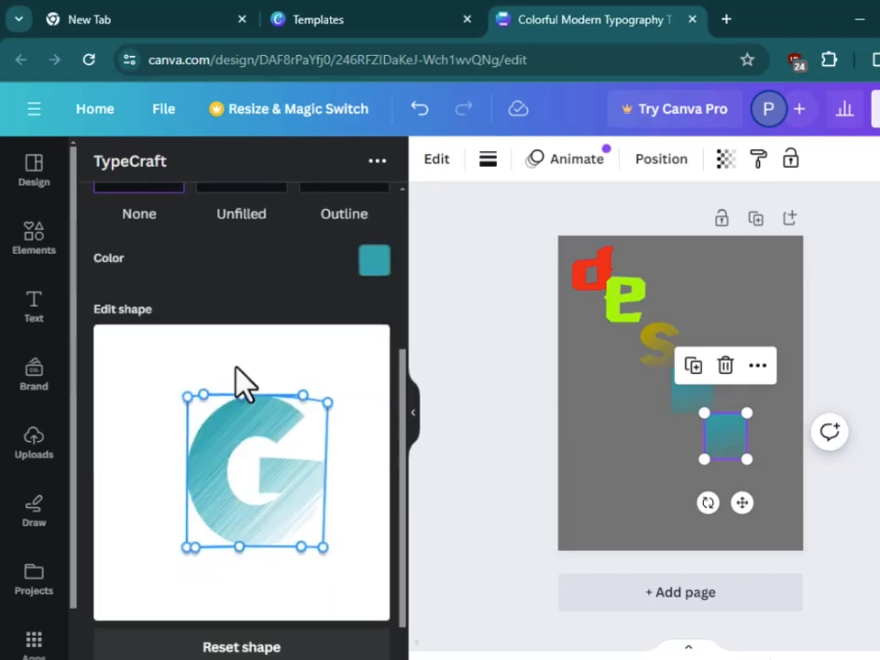
click(374, 264)
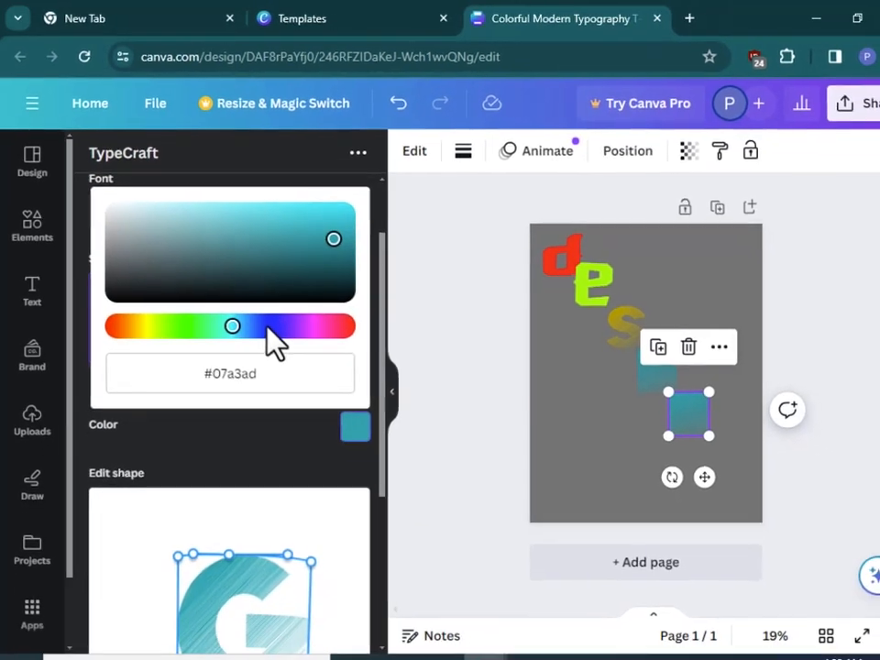
click(273, 327)
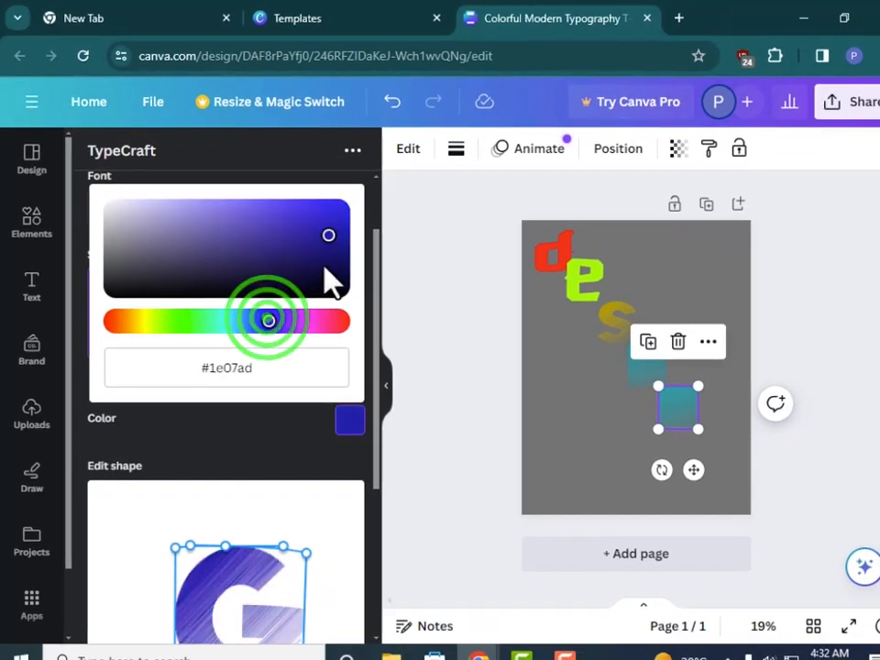
click(336, 247)
scroll(333, 259, down, 3)
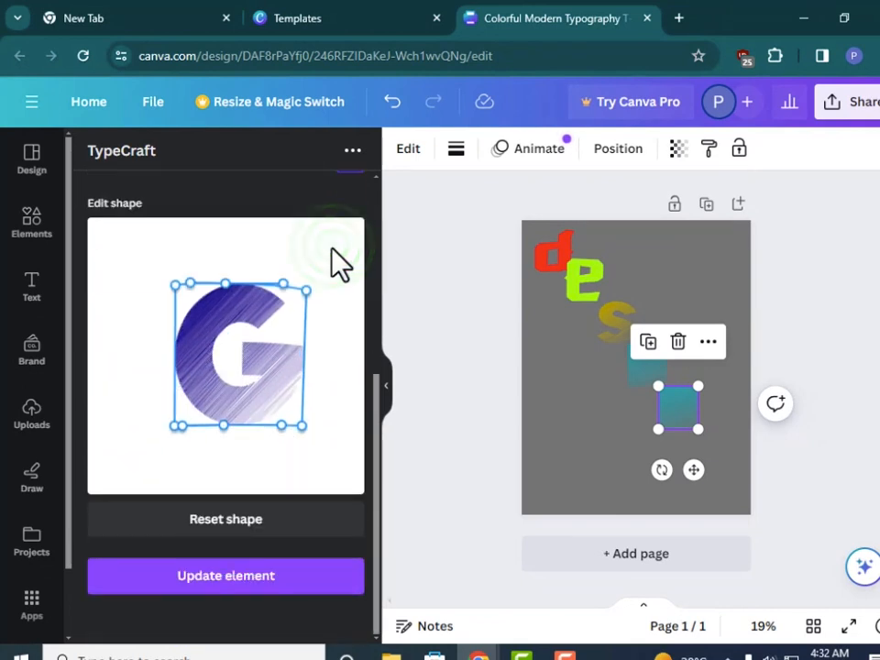
click(196, 592)
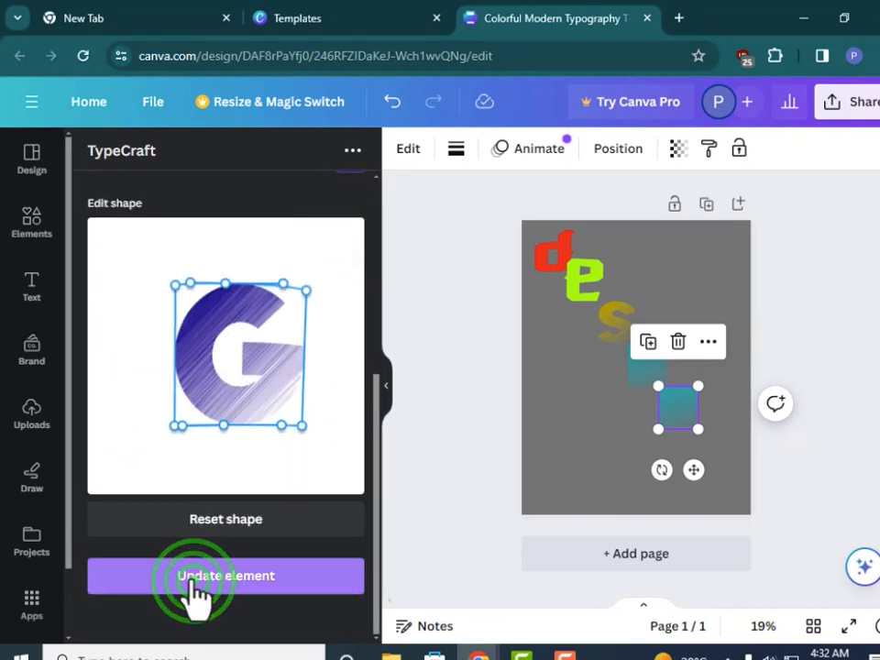
Replace the dark blue g's text with the letter n
scroll(319, 451, up, 1)
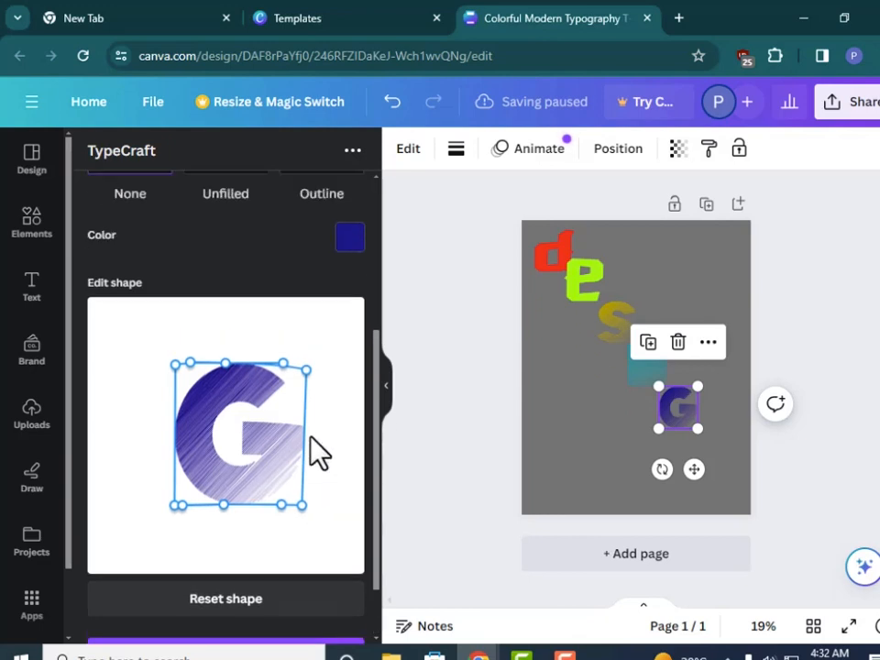
scroll(319, 451, up, 3)
click(251, 218)
key(ctrl+a)
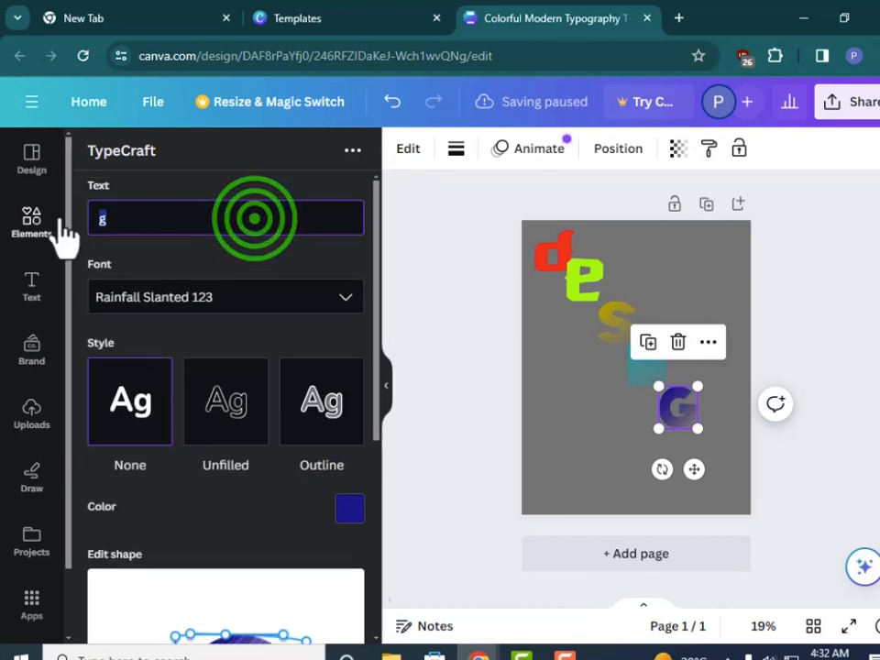
text(n)
Set the letter n's color to maroon #80024d and update the selected element on the page
scroll(122, 373, down, 5)
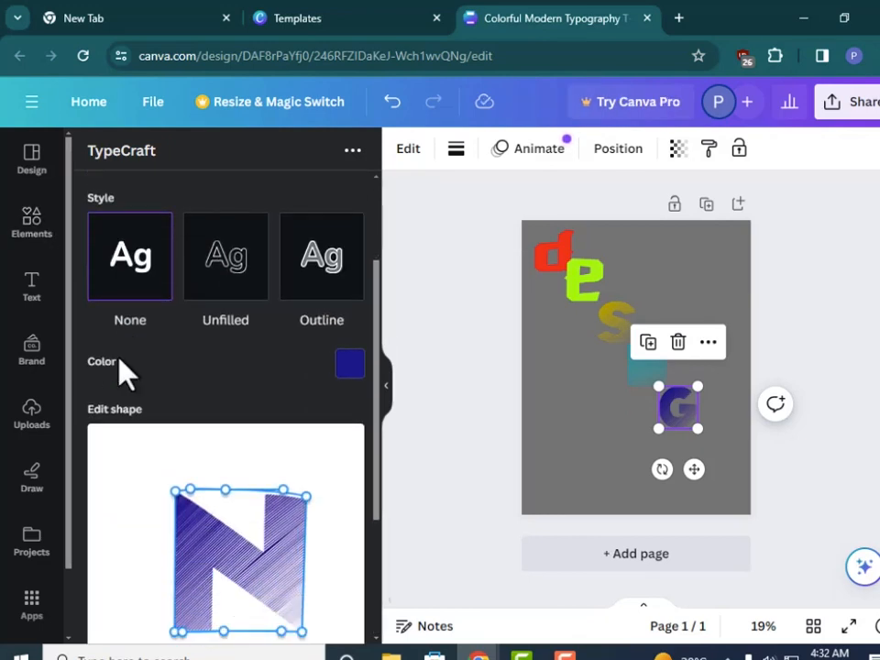
scroll(353, 193, up, 5)
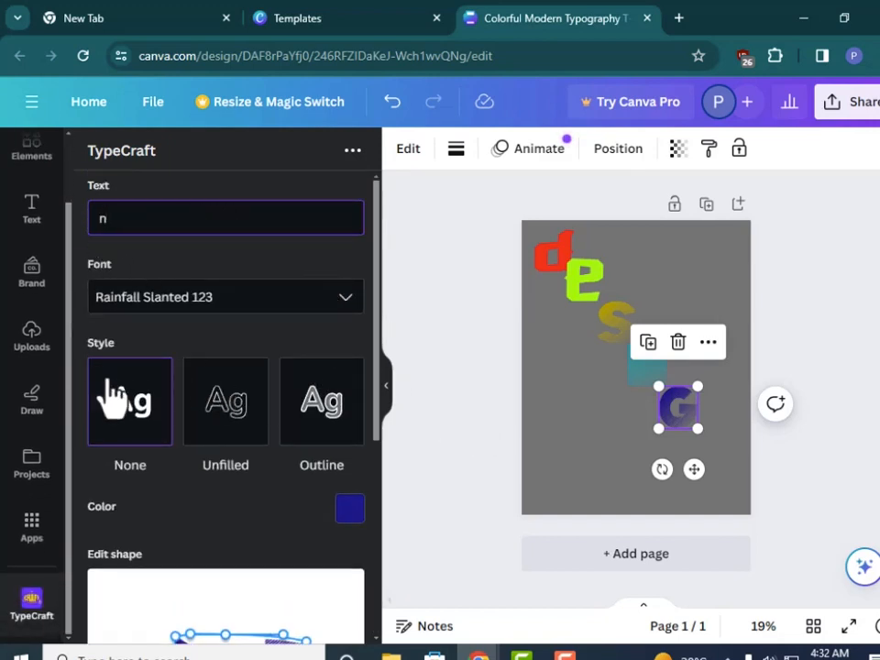
scroll(202, 284, down, 3)
click(359, 341)
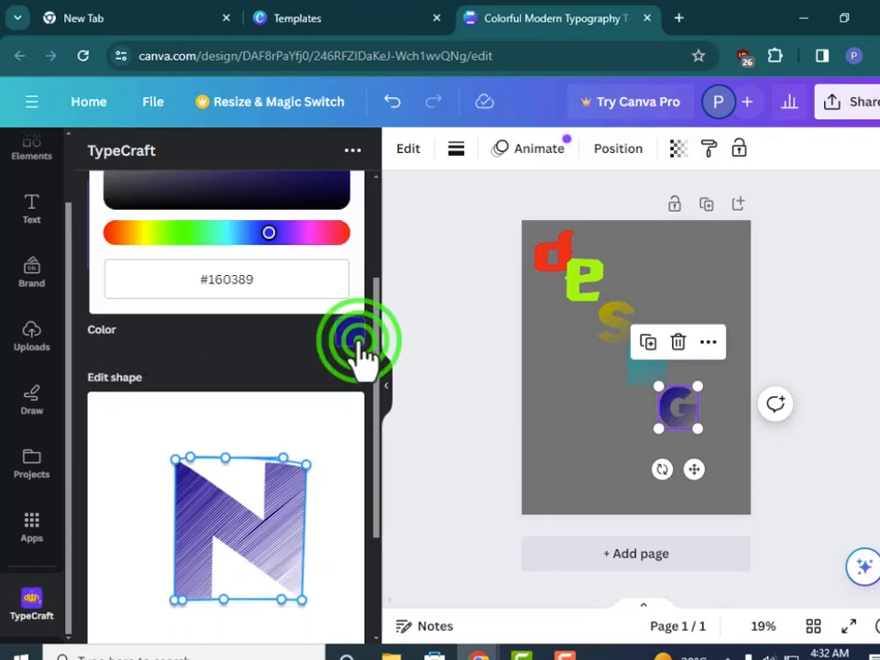
click(315, 234)
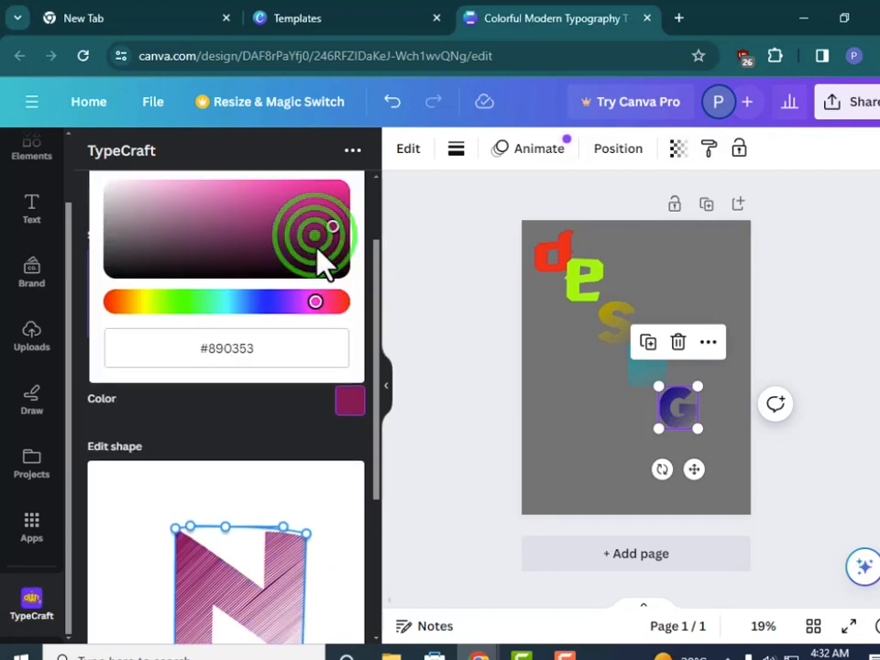
click(336, 233)
click(335, 249)
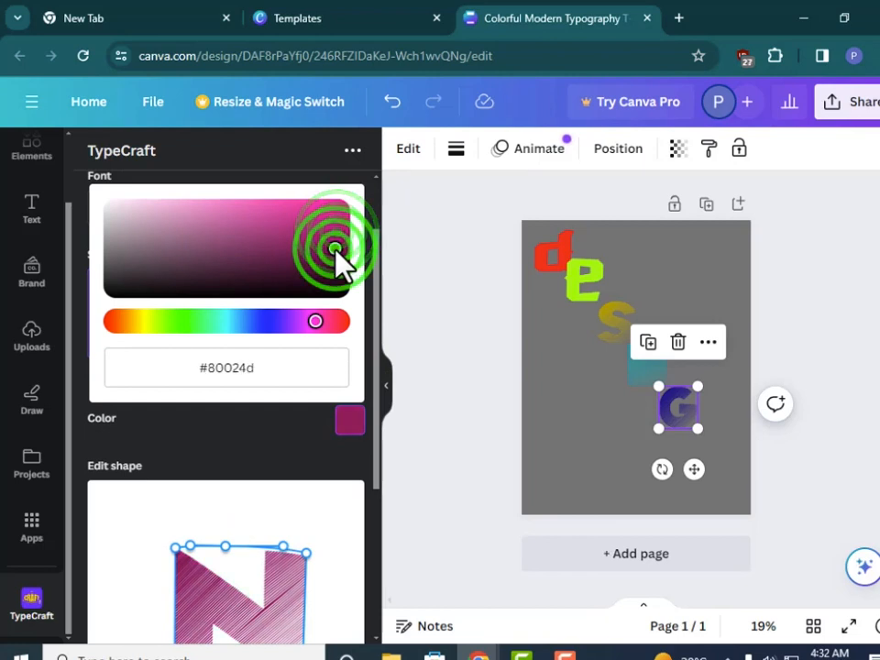
scroll(284, 444, down, 3)
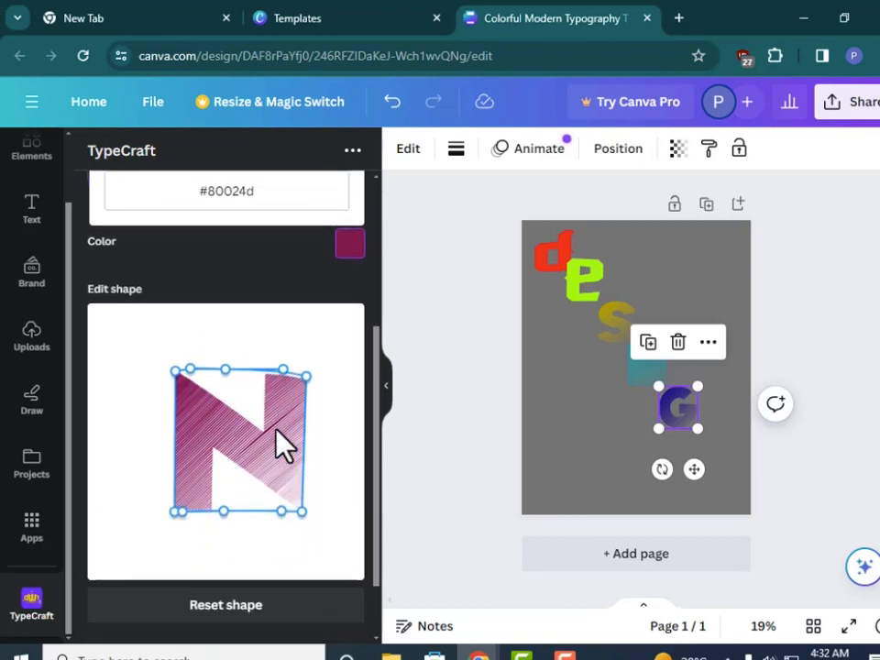
click(239, 591)
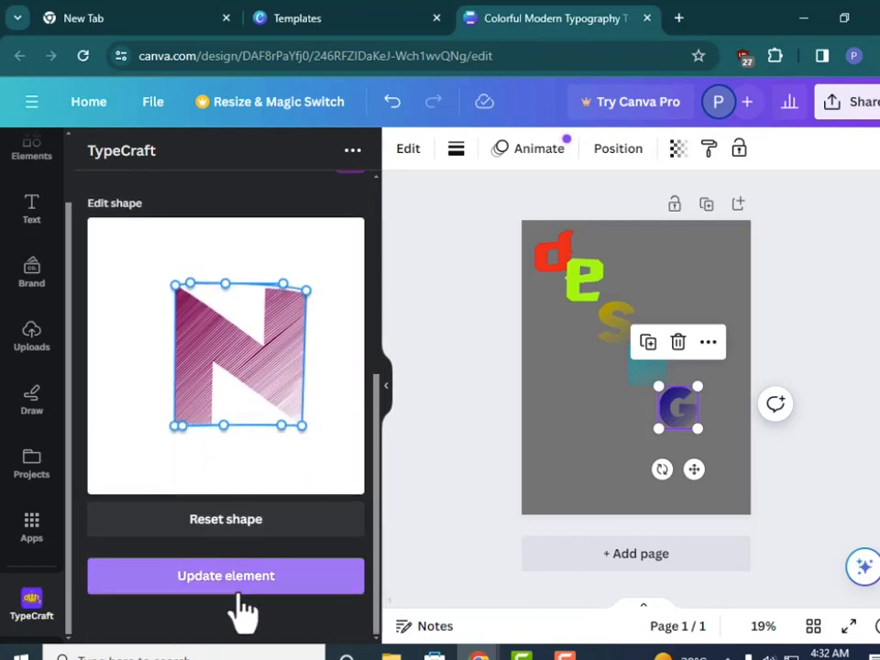
click(210, 587)
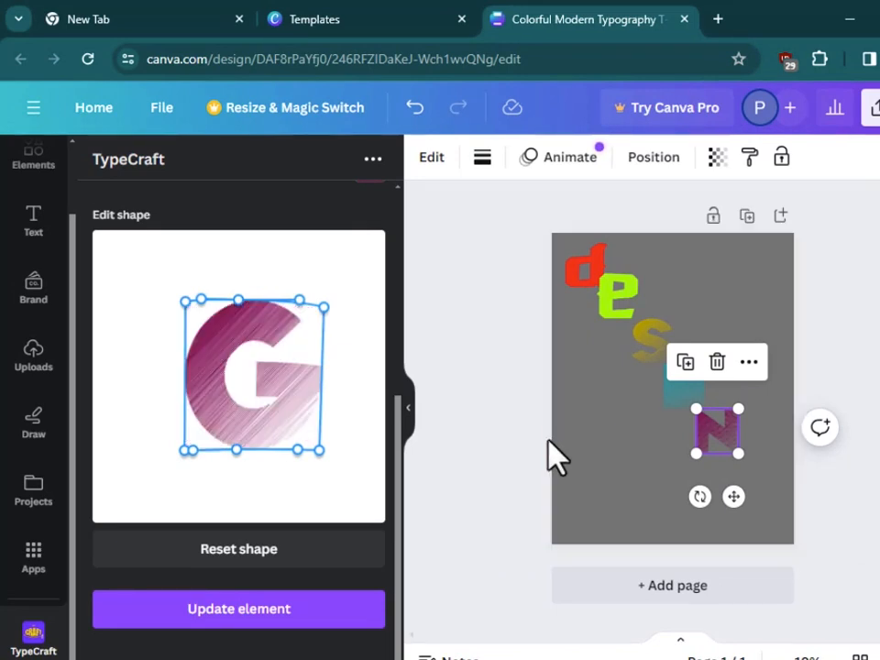
Update the selected element to the maroon letter g and duplicate it diagonally below and right
click(268, 614)
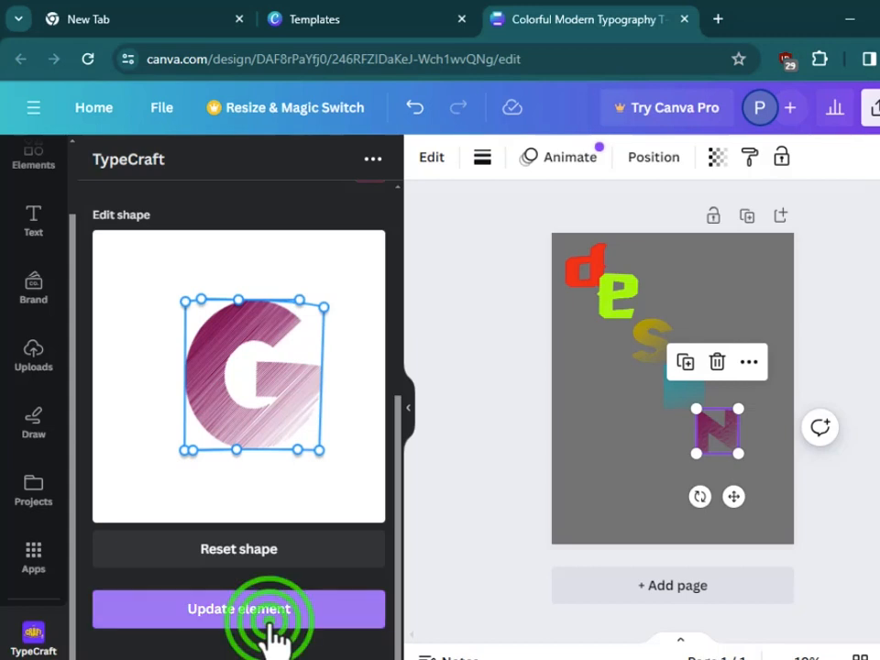
click(276, 614)
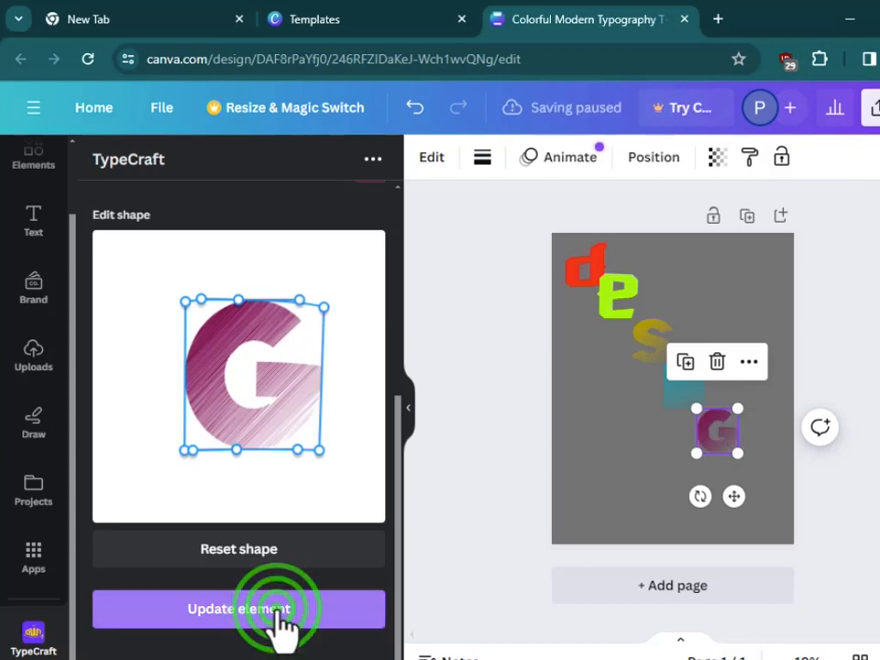
click(685, 363)
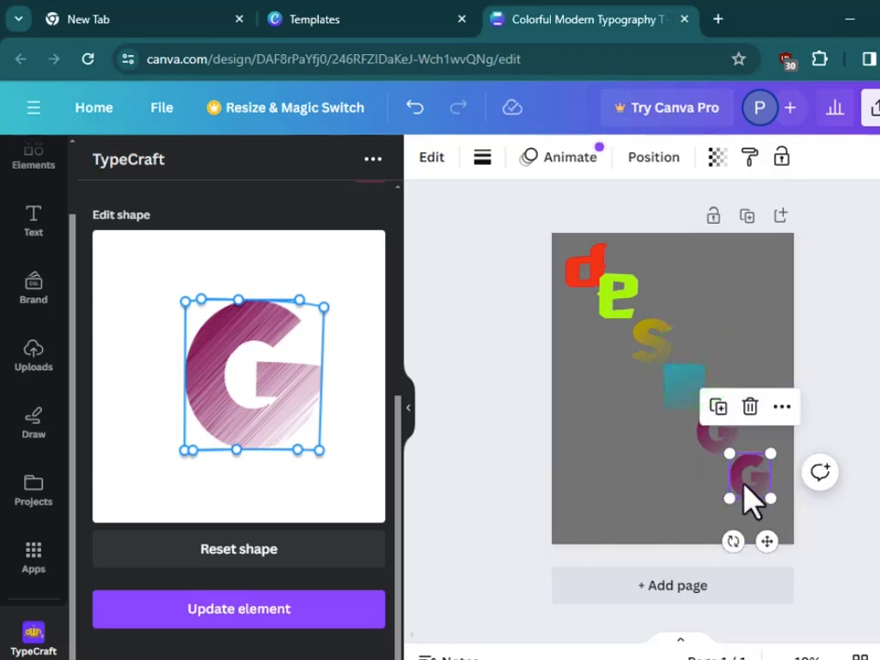
Replace the copied maroon g's text with the letter n
scroll(375, 475, up, 5)
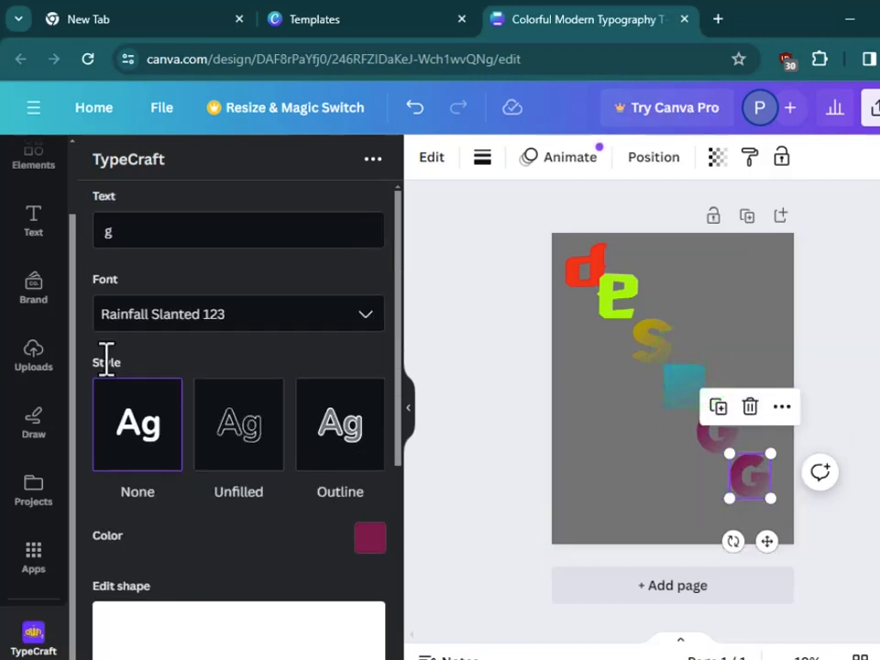
double_click(165, 240)
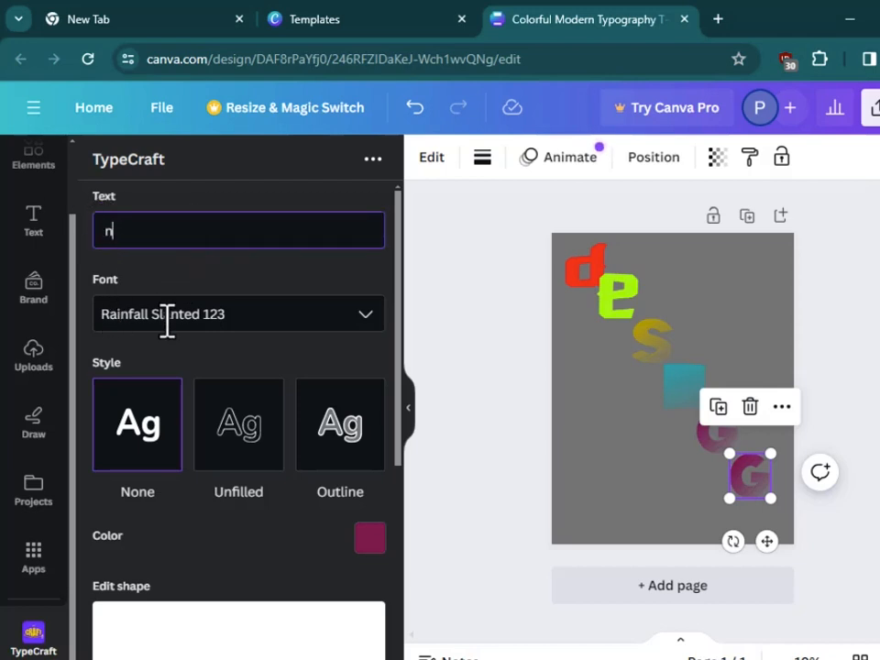
text(n)
Set the last letter n's color to purple #6a03ed and update the element on the page
scroll(155, 316, down, 3)
scroll(137, 275, down, 1)
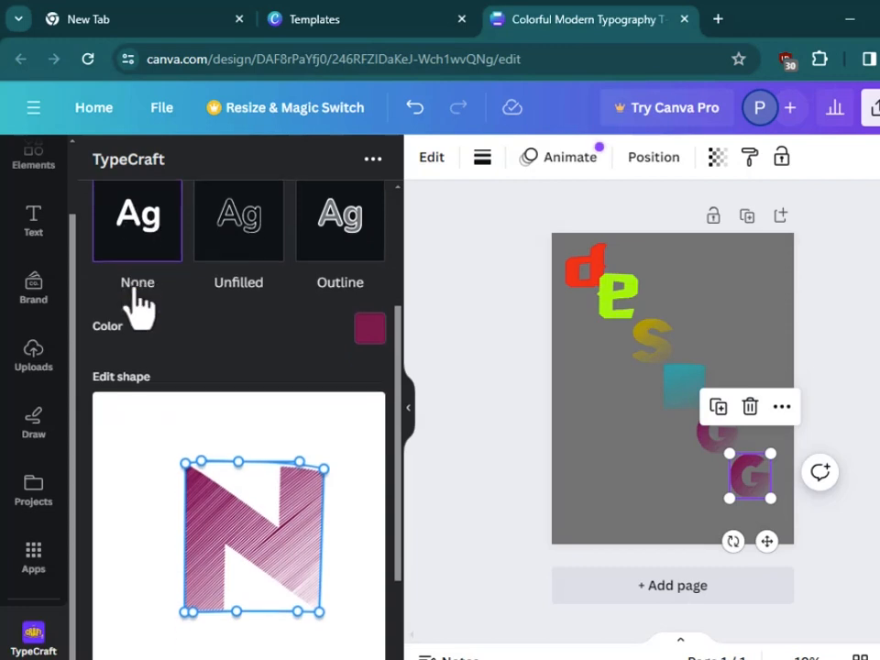
click(368, 266)
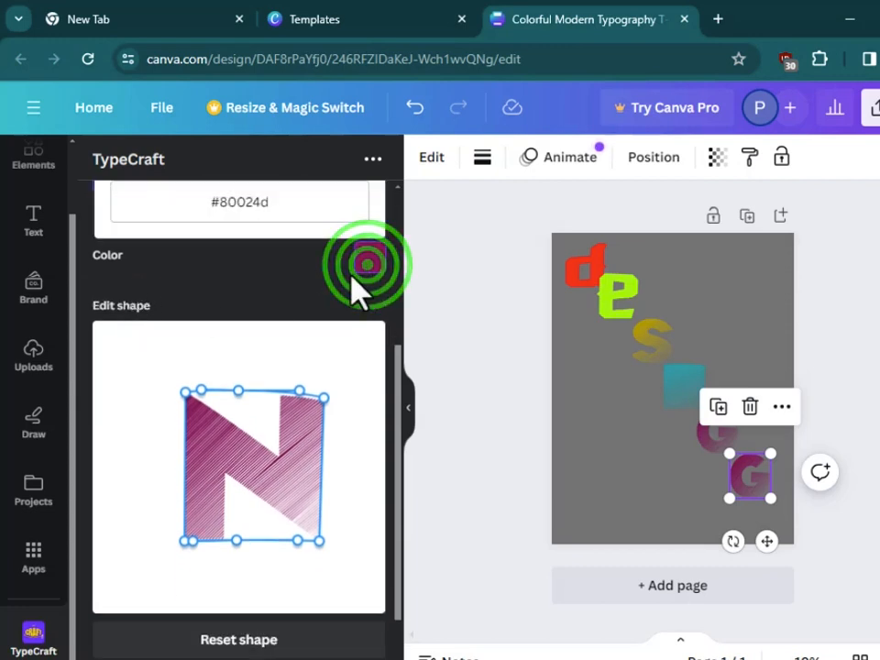
scroll(337, 354, up, 2)
click(295, 339)
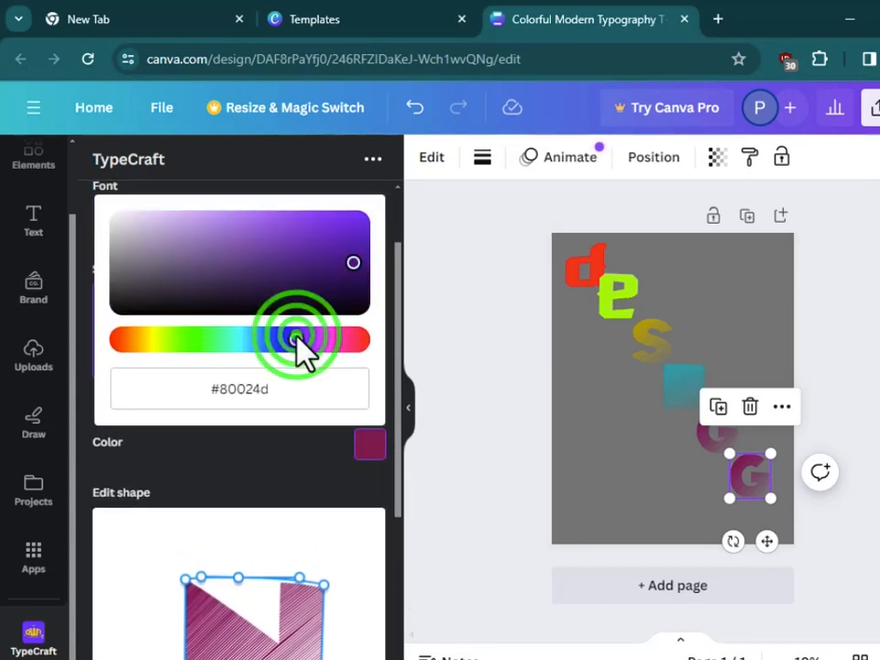
click(354, 229)
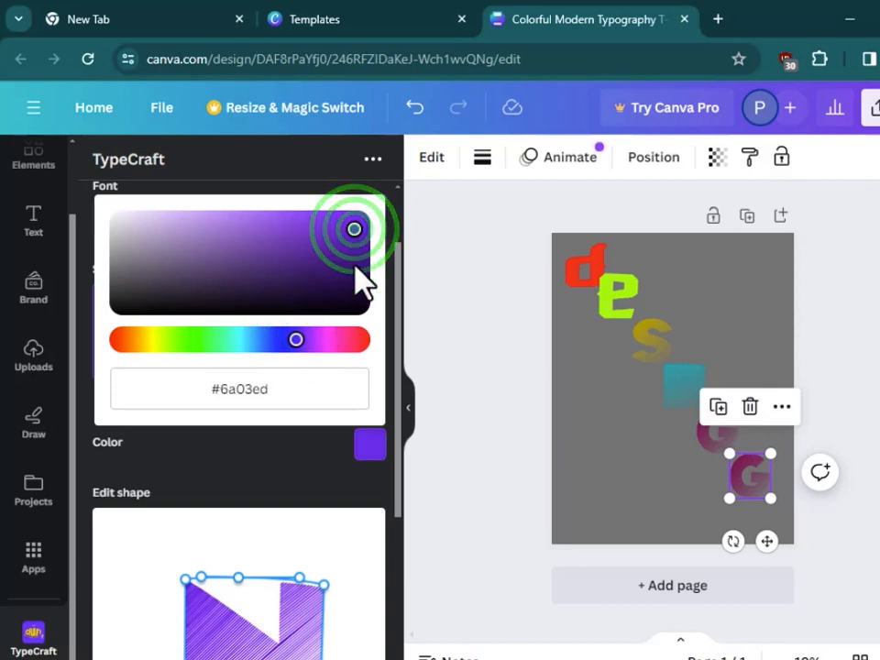
scroll(315, 385, down, 1)
scroll(316, 391, down, 2)
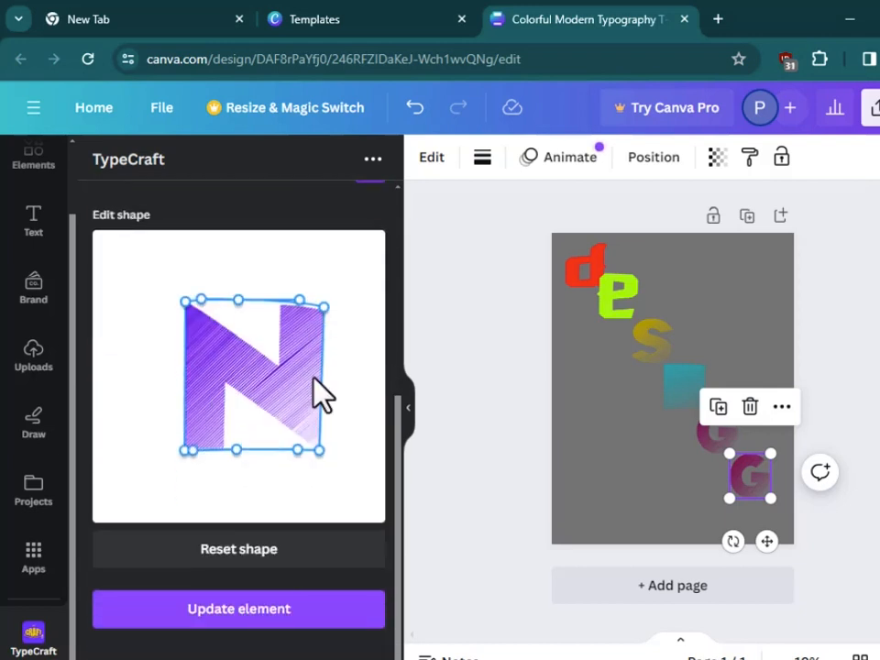
click(224, 629)
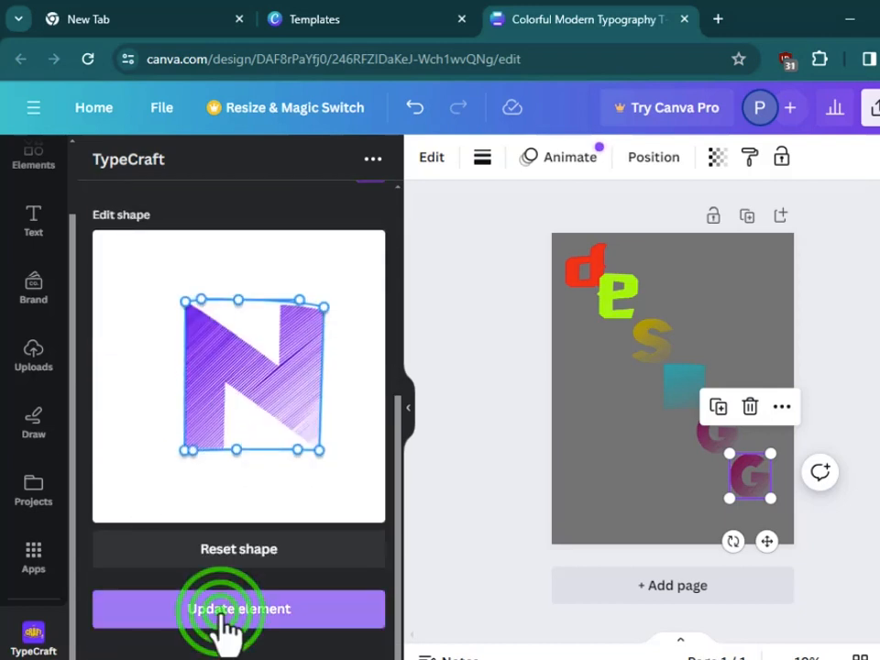
Change the red letter d's font to Rainfall Slanted 123 and update the element on the page
click(481, 507)
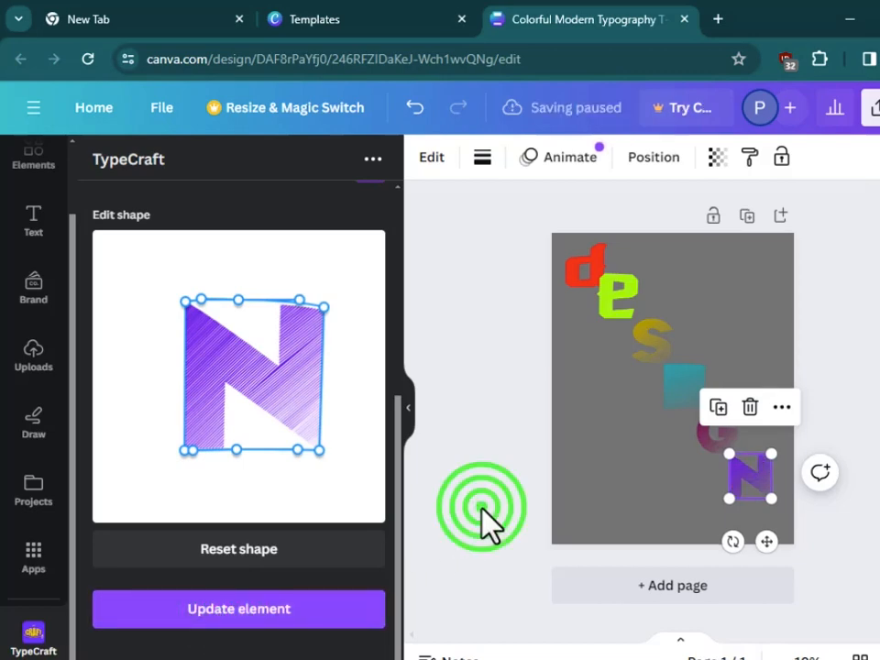
click(624, 502)
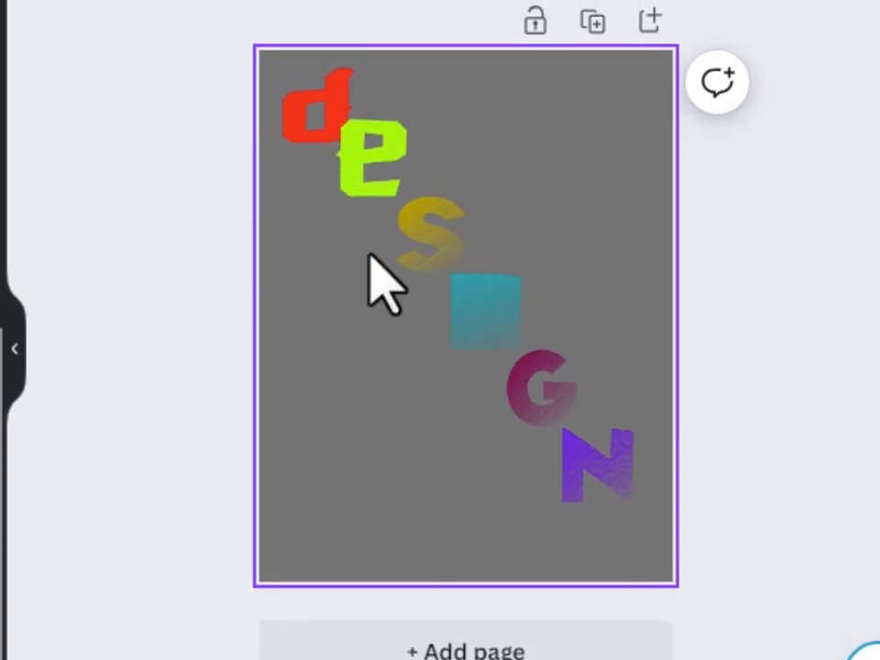
click(317, 140)
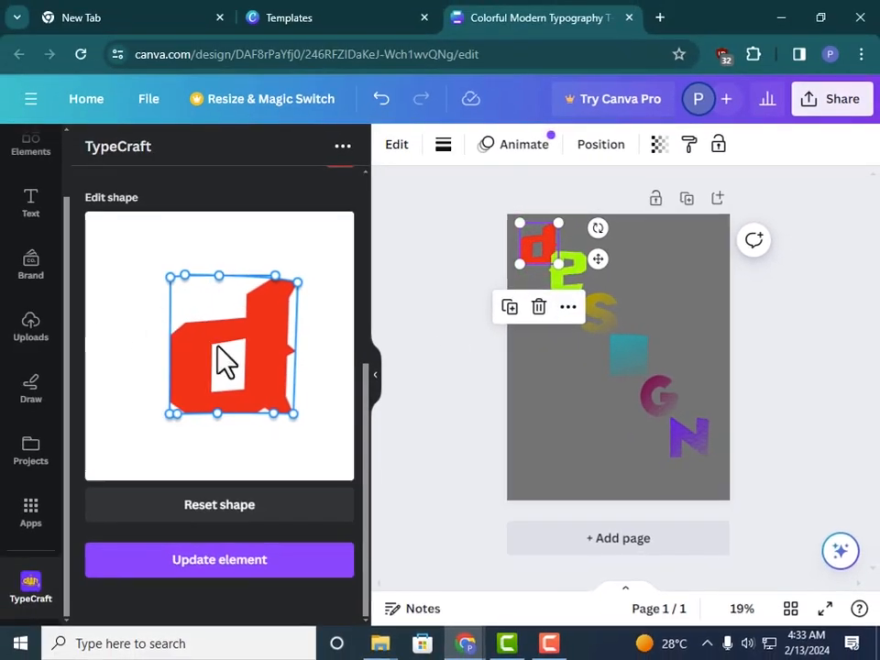
scroll(216, 360, up, 4)
click(237, 332)
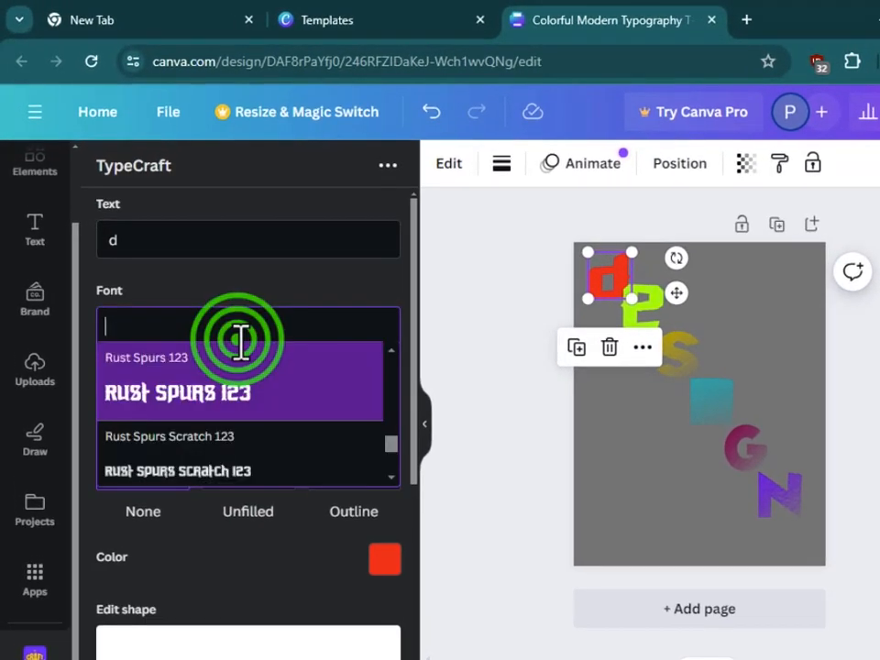
text(ra)
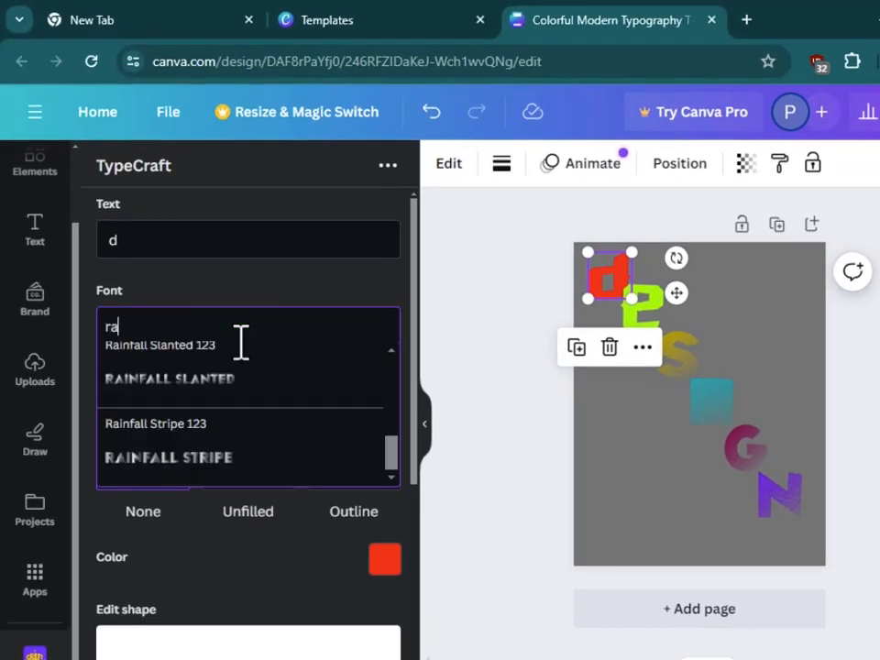
click(206, 358)
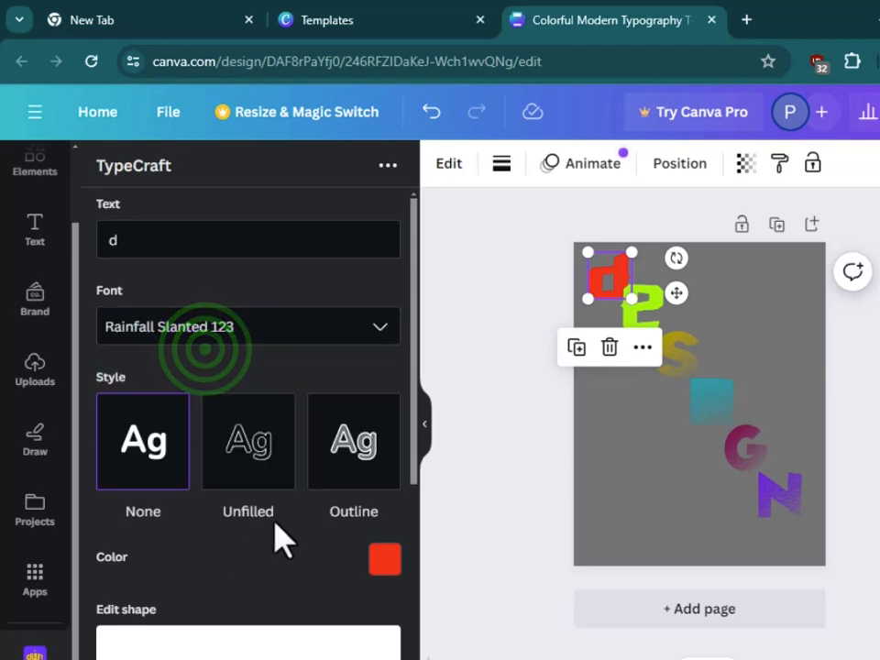
scroll(285, 537, down, 3)
scroll(307, 549, down, 3)
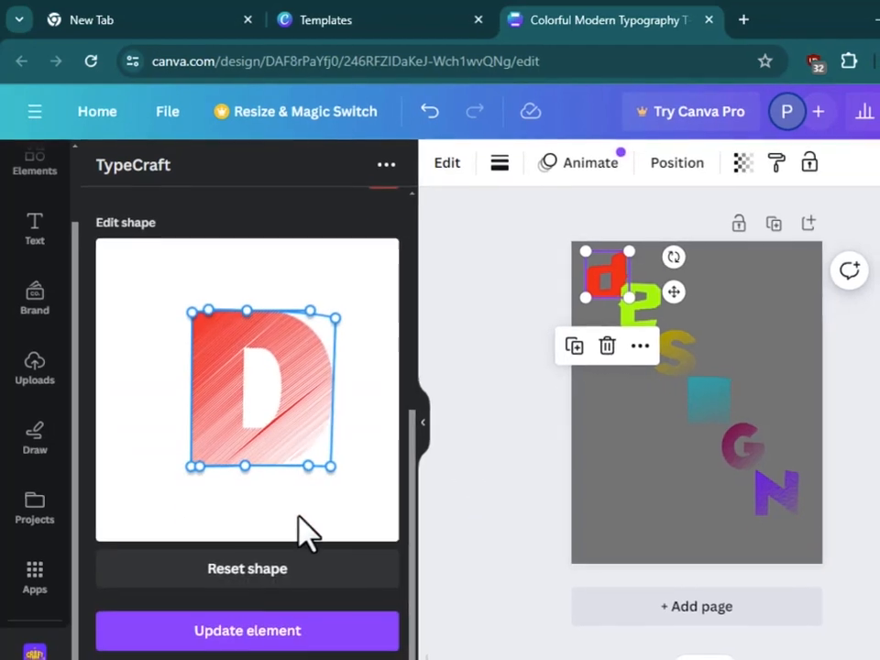
click(266, 634)
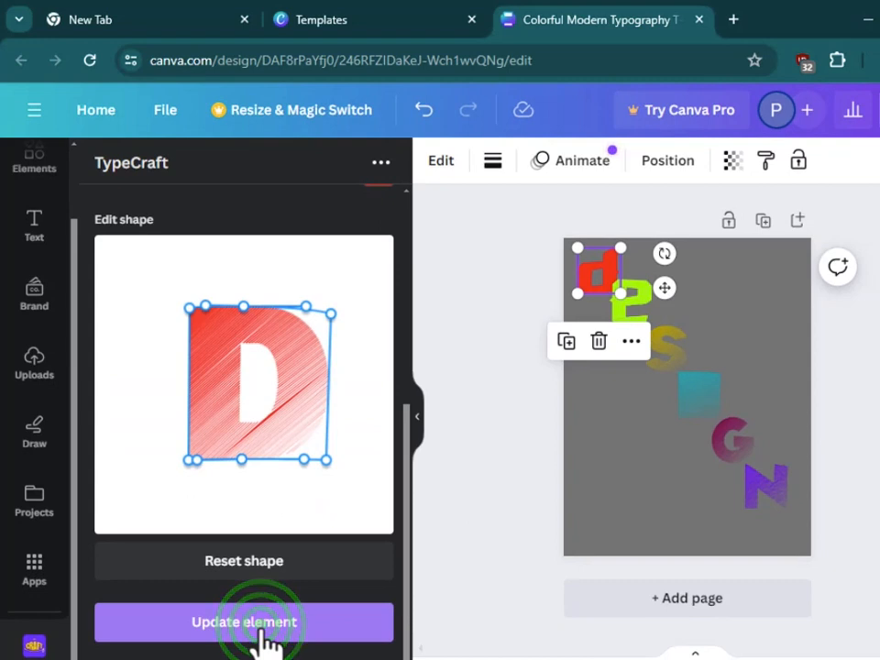
click(701, 440)
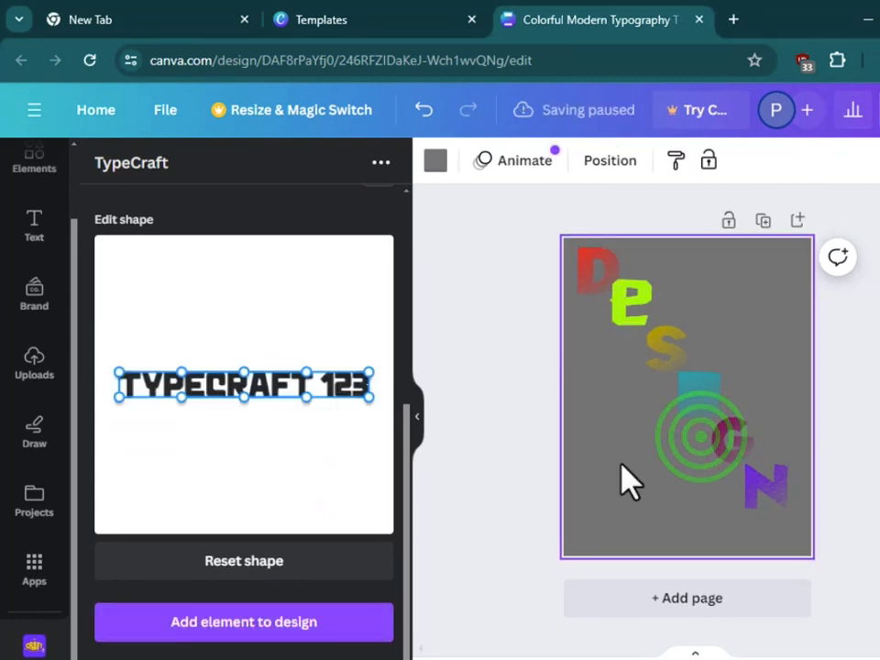
Change the green letter e's font to Rainfall Slanted 123
click(628, 330)
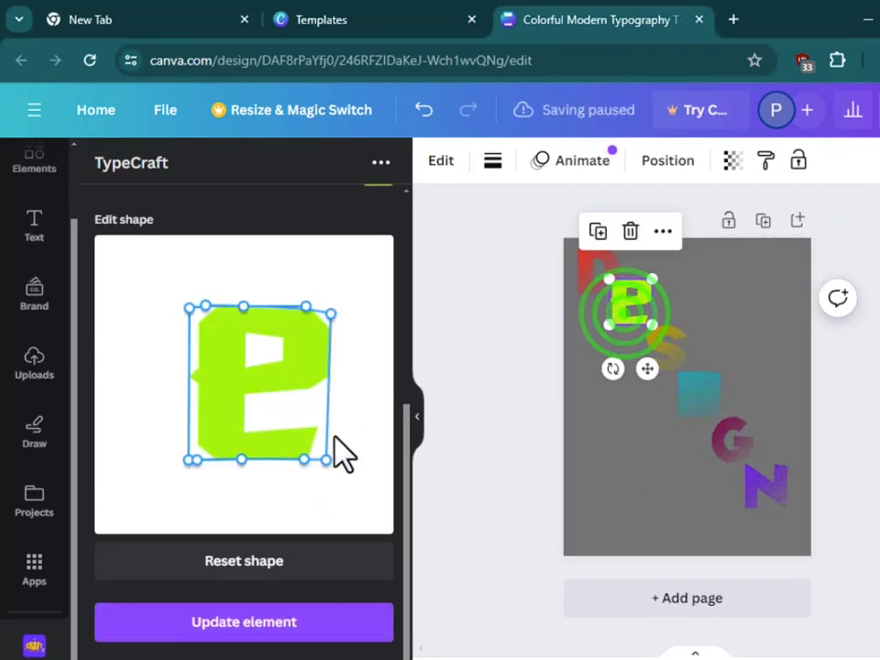
scroll(330, 440, up, 5)
click(286, 331)
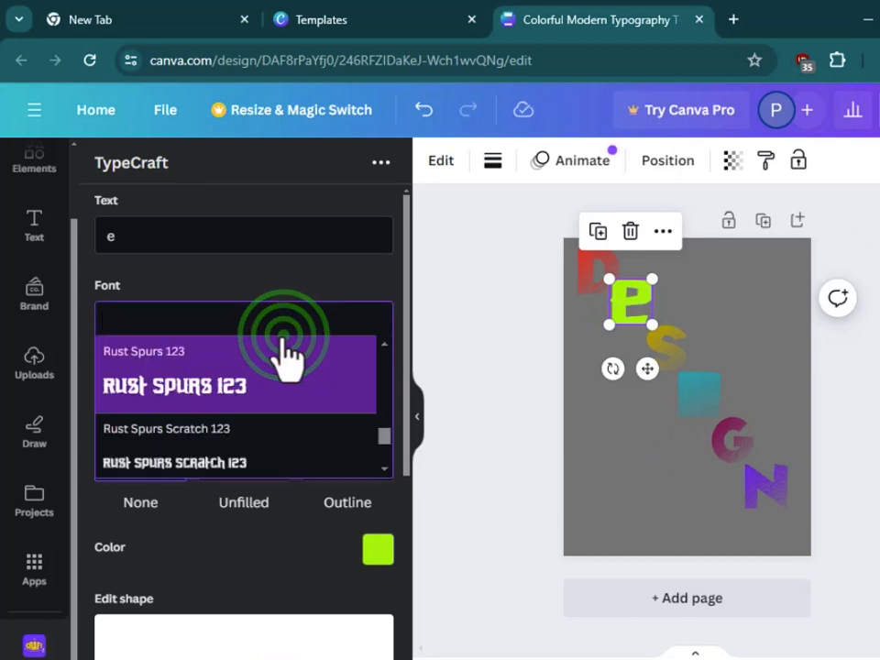
text(ra)
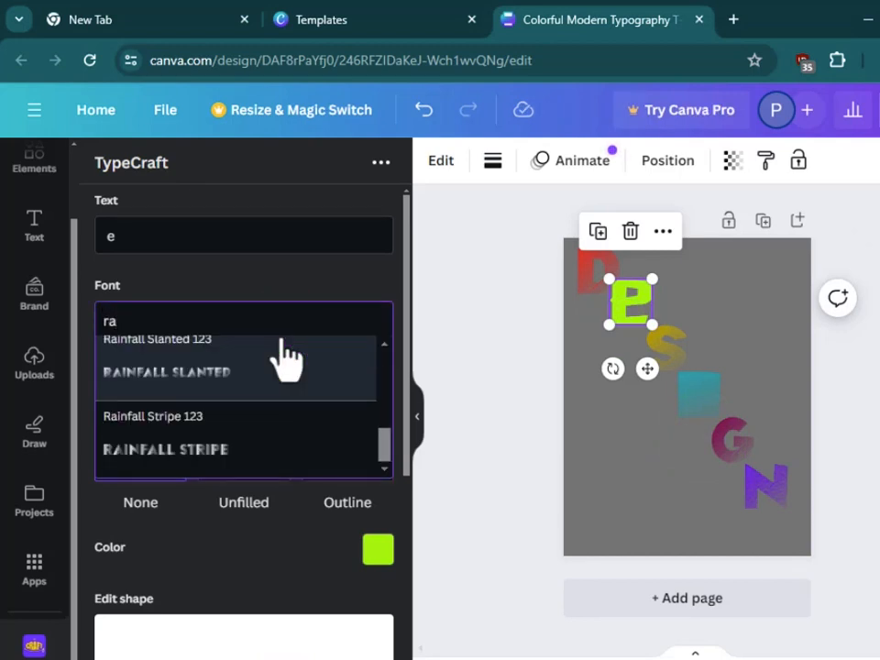
click(287, 357)
scroll(290, 346, down, 5)
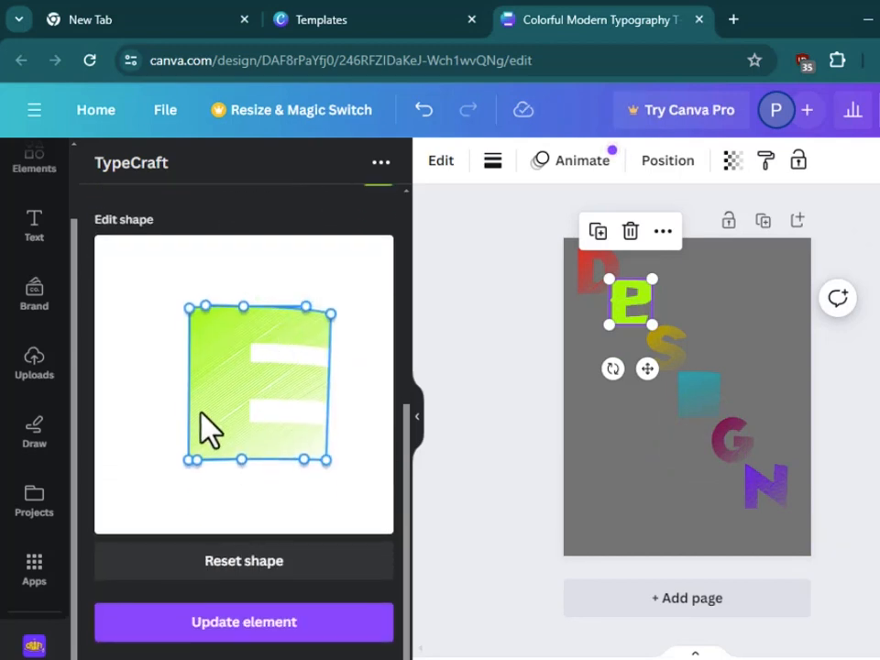
Straighten the green E's outline by adjusting its two right corner points, and update the element on the page
click(331, 314)
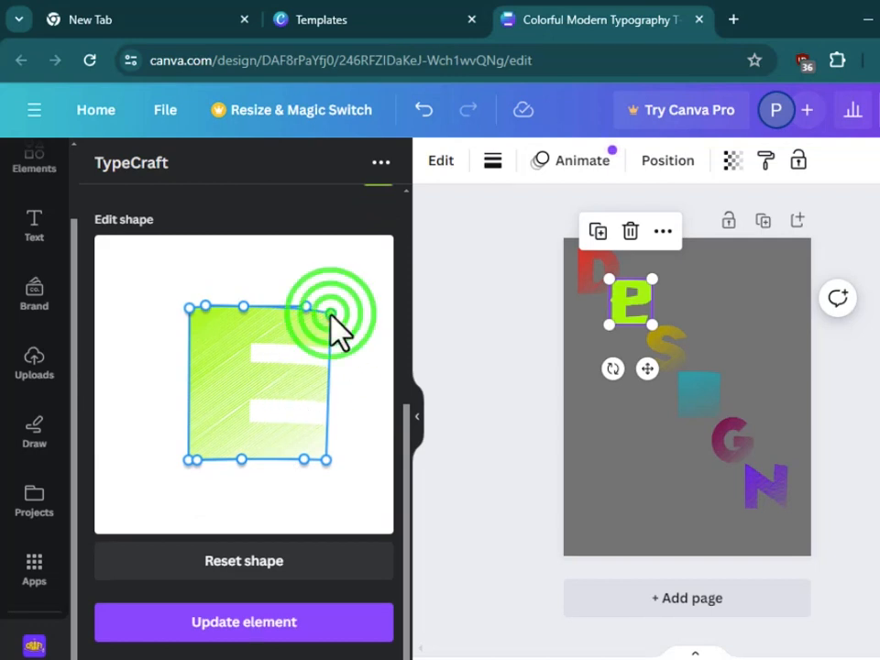
click(328, 459)
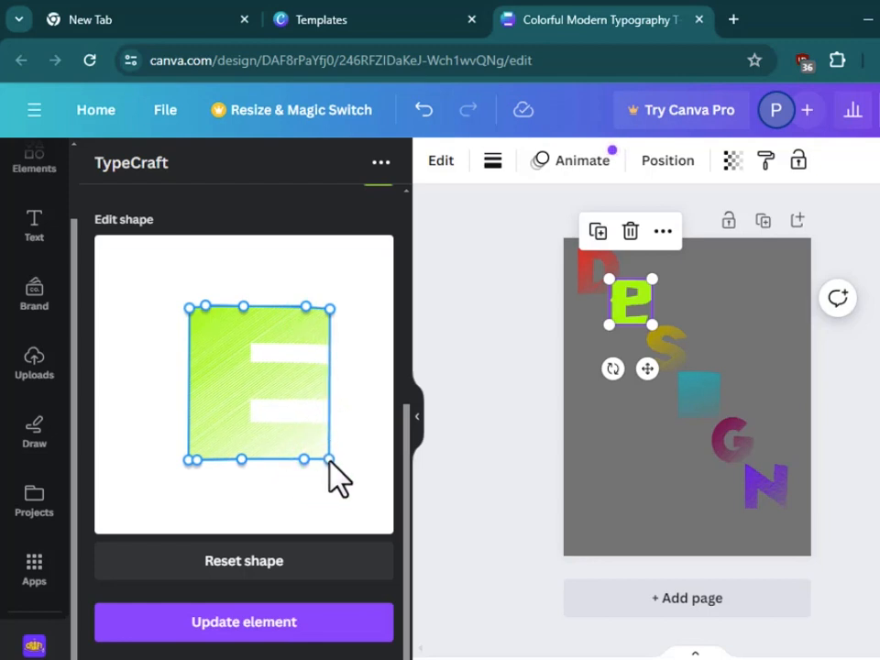
click(308, 632)
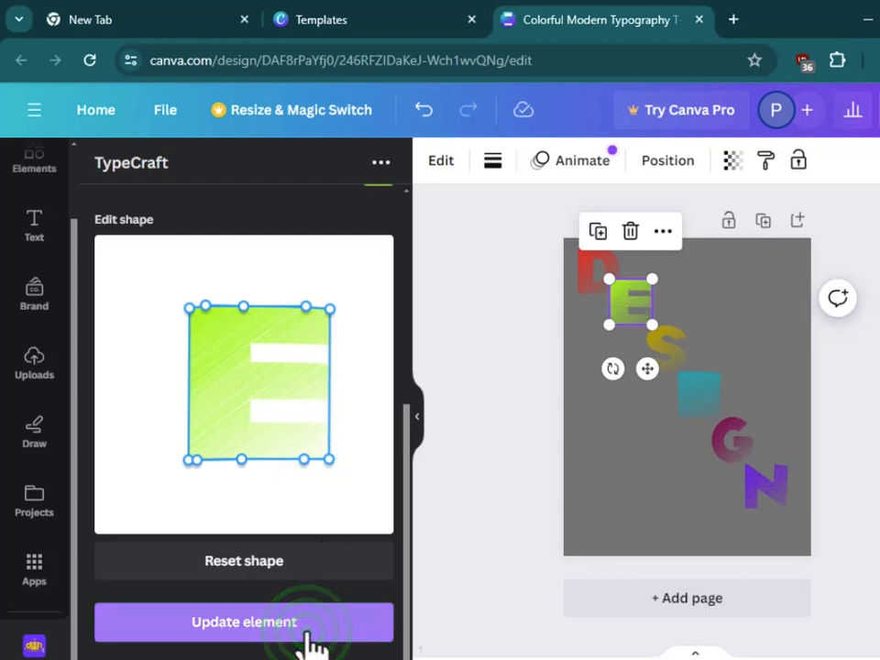
click(648, 520)
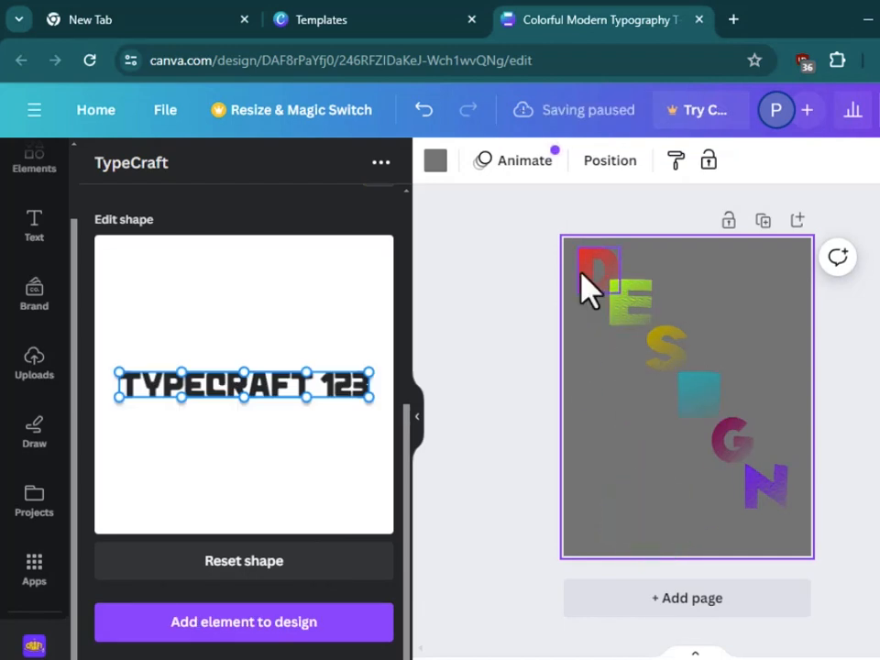
Move the yellow S, teal i block, maroon G and purple N up and left to tighten the diagonal spacing
click(602, 286)
click(628, 302)
click(654, 411)
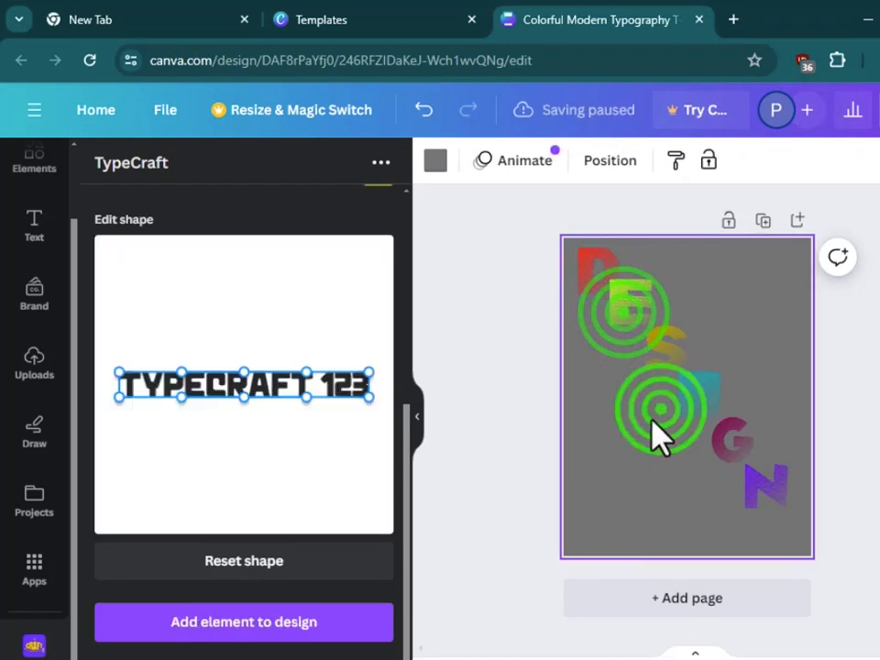
drag(671, 361, 664, 356)
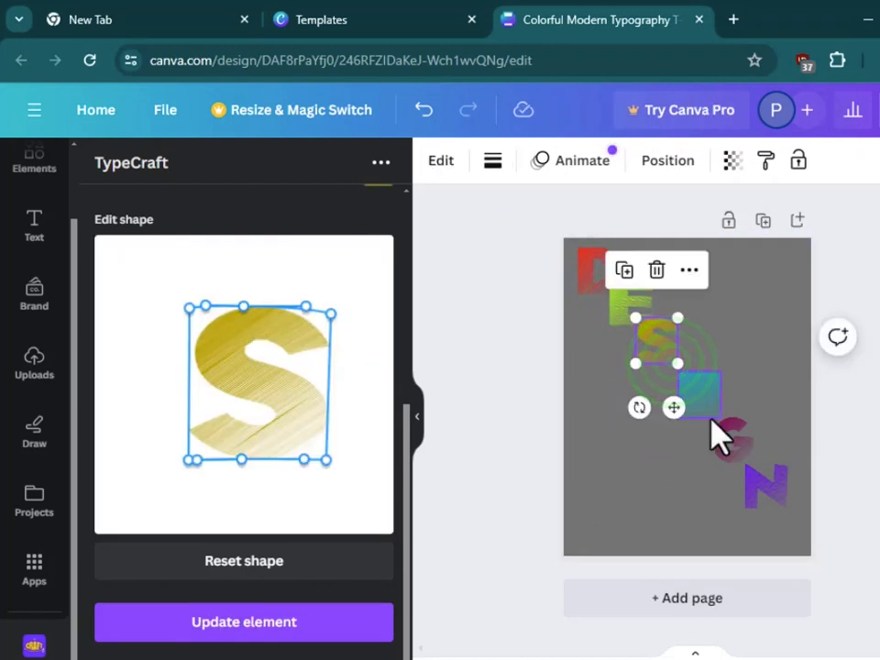
drag(711, 418, 693, 379)
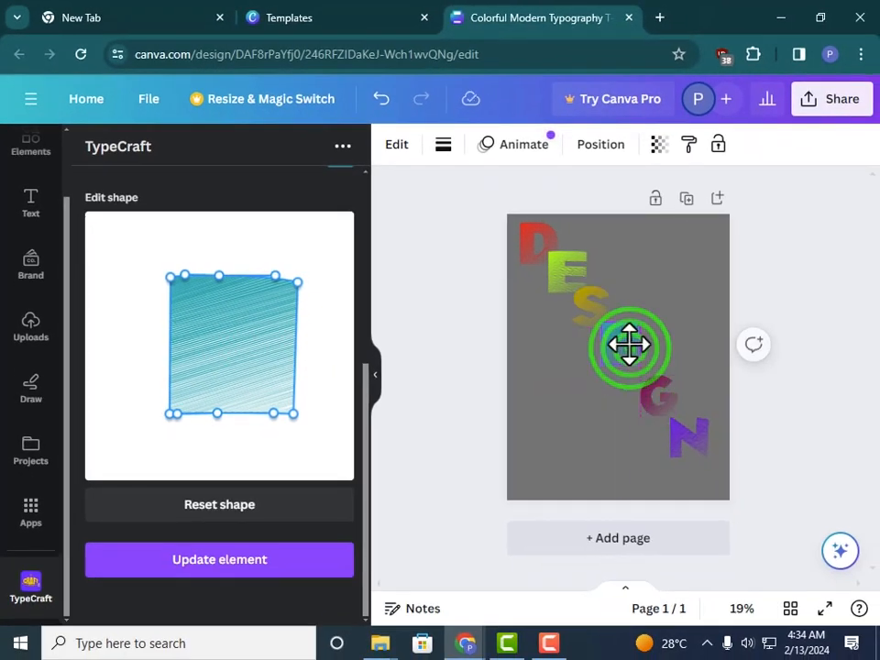
drag(629, 344, 629, 349)
drag(654, 409, 648, 385)
drag(681, 449, 674, 434)
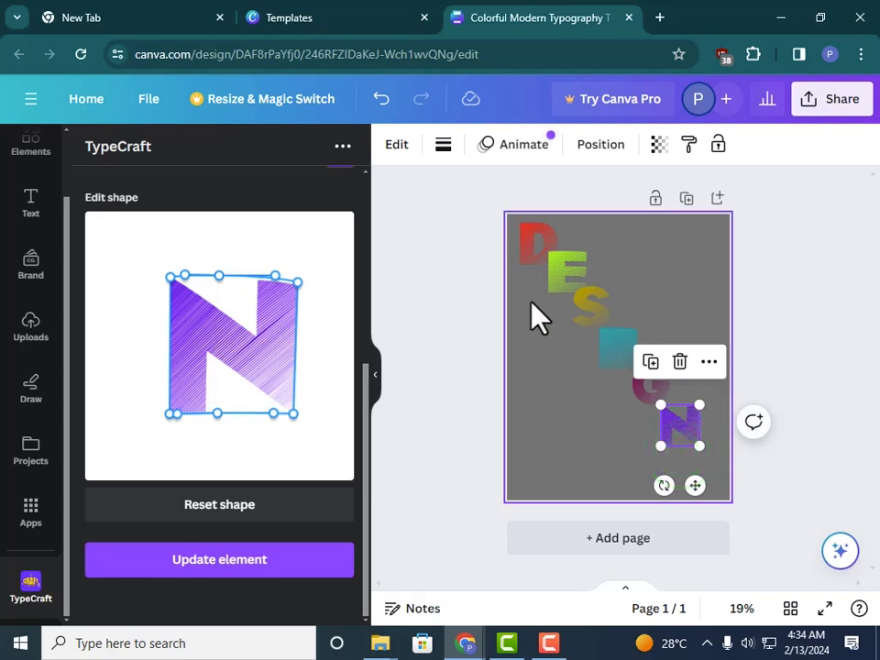
Select all six letters and enlarge them together toward the page's lower right corner until they nearly span its width
click(516, 234)
drag(521, 246, 695, 446)
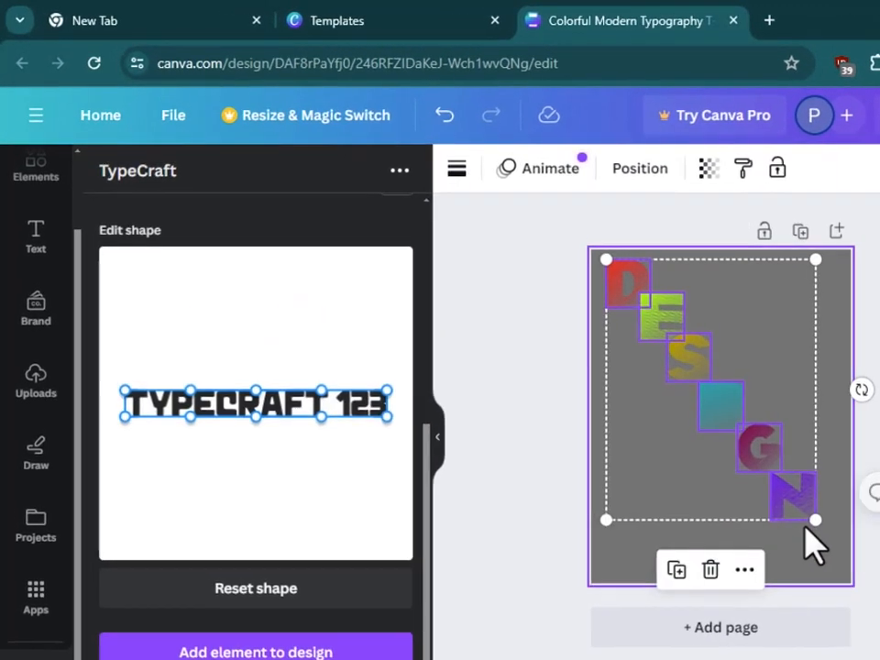
drag(812, 524, 841, 554)
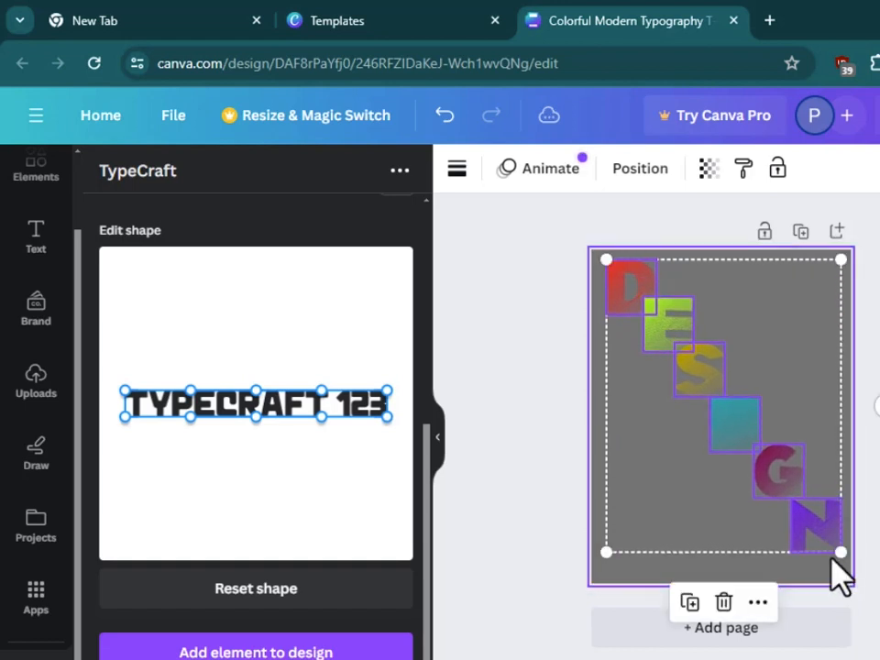
click(546, 531)
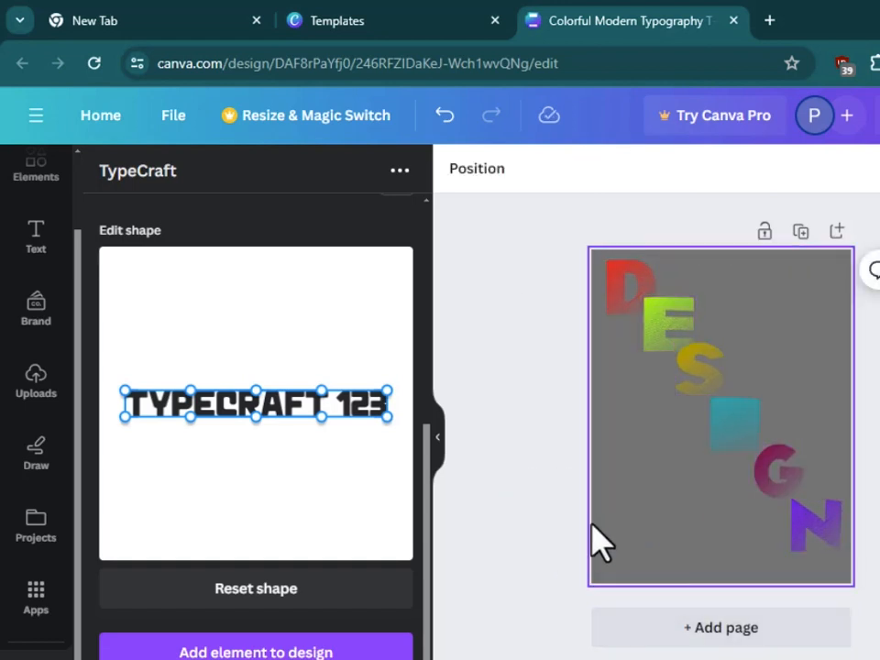
Browse the available TypeCraft fonts from Chido 123 through Ebony 123 without choosing one
scroll(256, 465, up, 5)
click(228, 335)
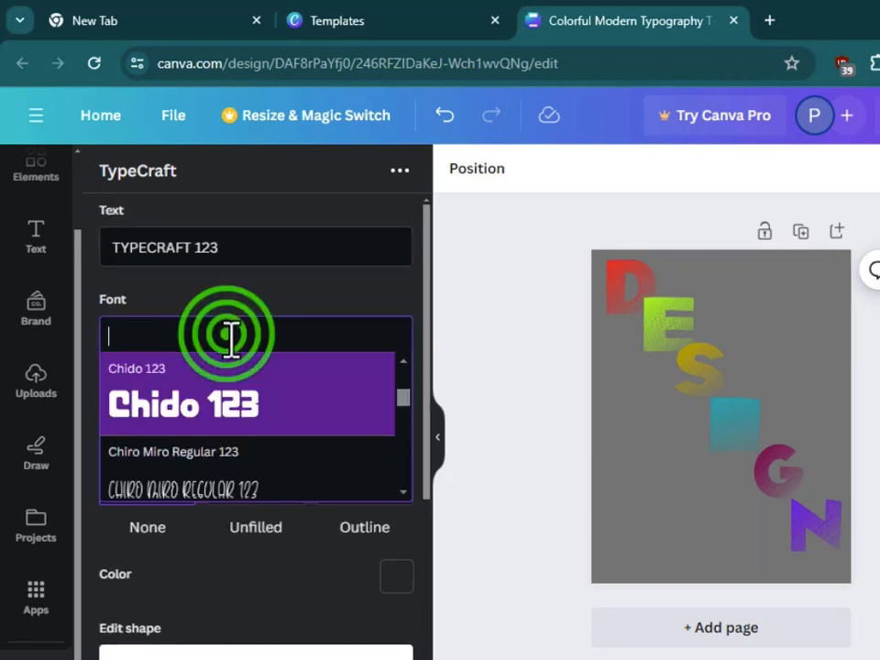
scroll(192, 438, down, 5)
scroll(196, 431, down, 10)
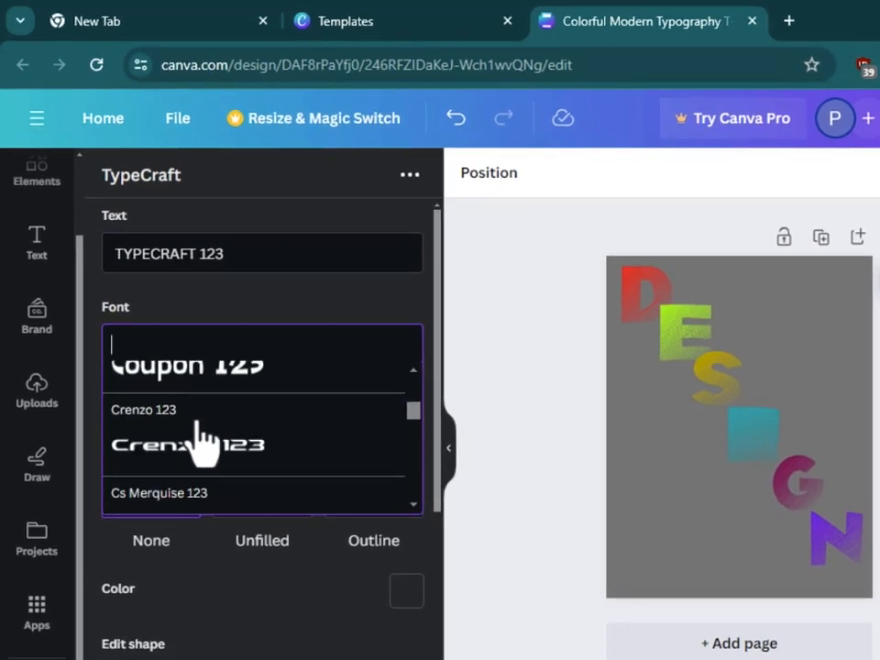
scroll(346, 456, down, 10)
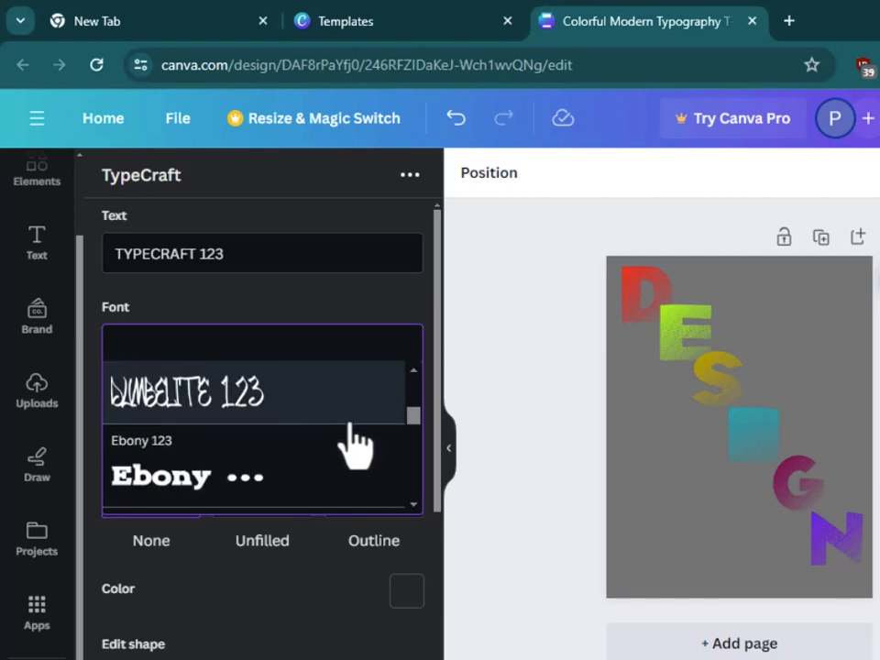
click(668, 494)
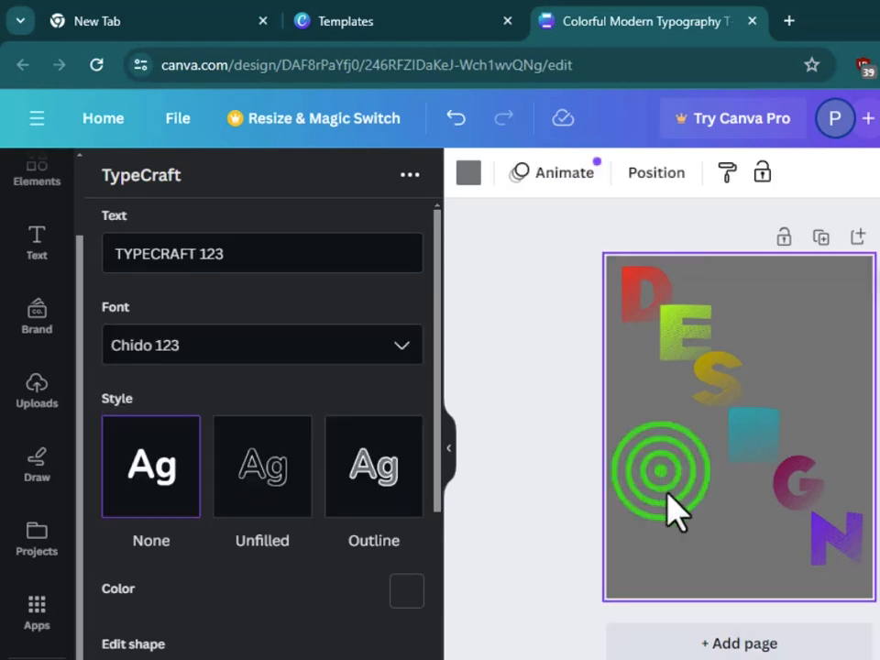